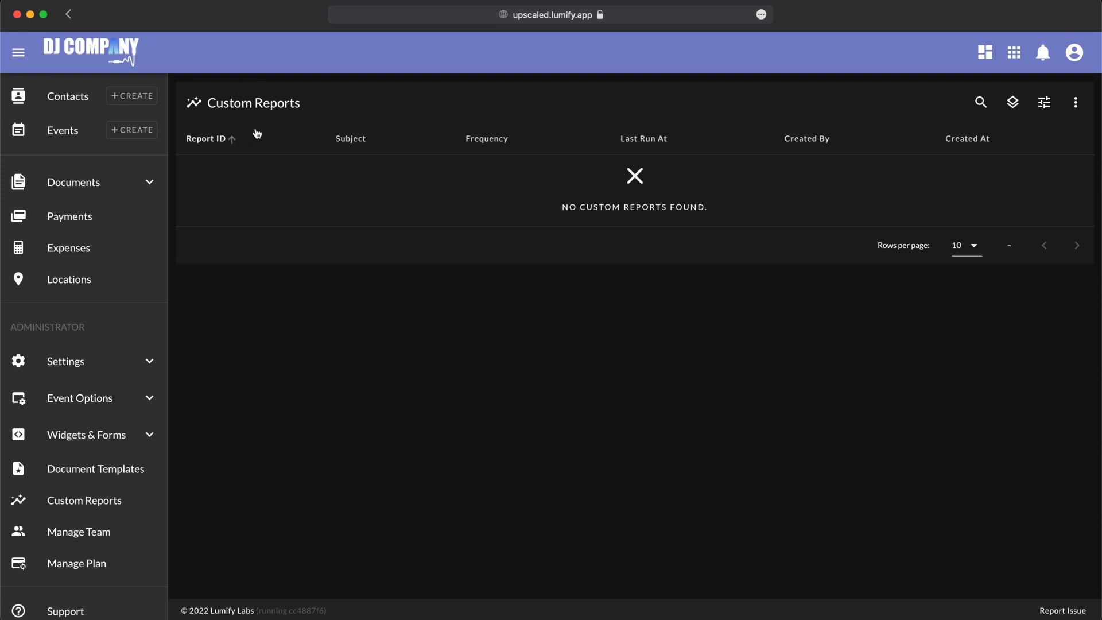
# Step: Create a new custom report with Expenses as its subject model and save it
pyautogui.click(1079, 109)
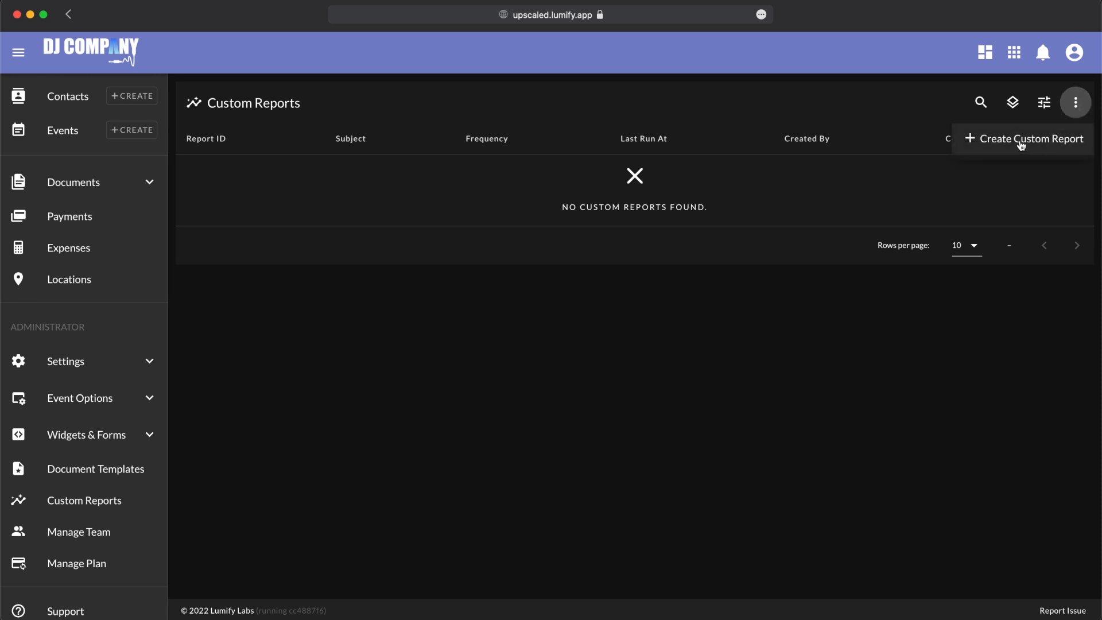
pyautogui.click(1043, 142)
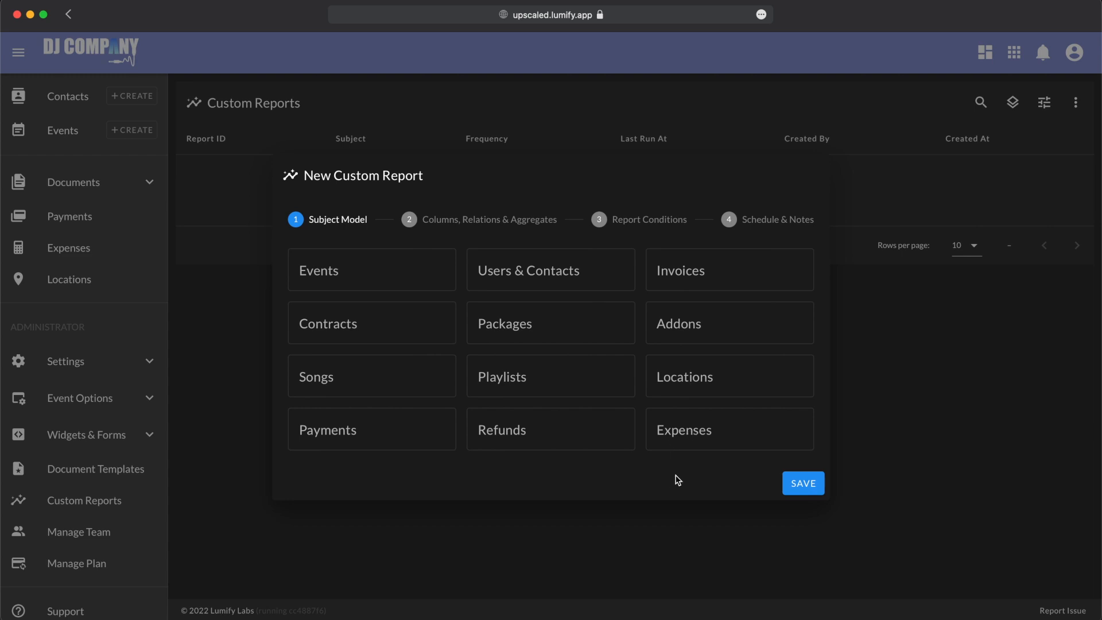
pyautogui.click(683, 440)
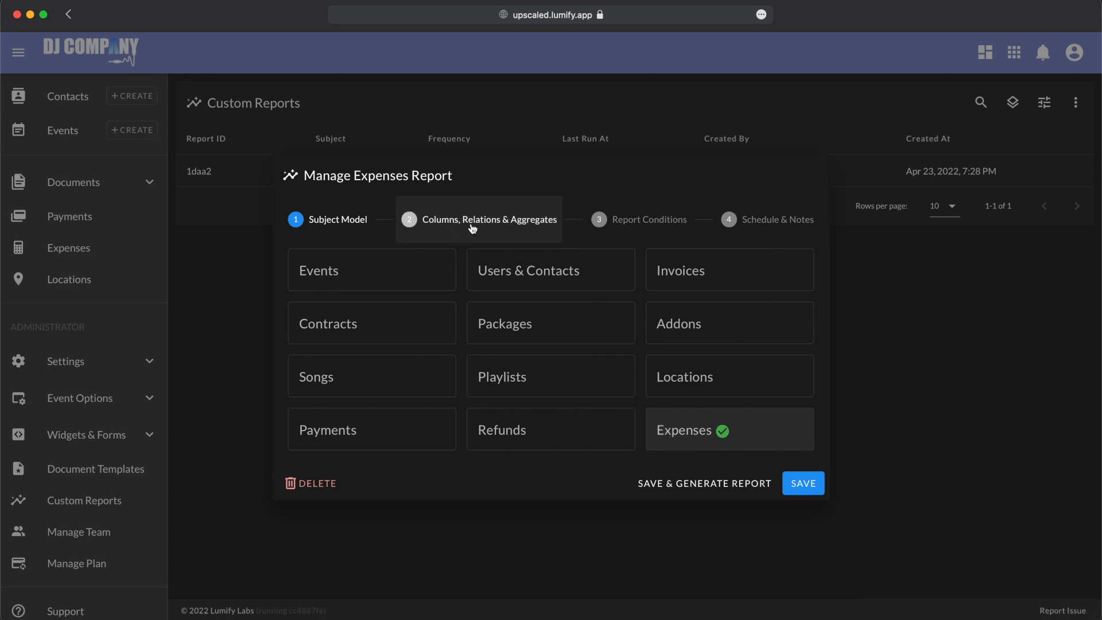
# Step: Review the columns included in the expenses report
pyautogui.click(534, 228)
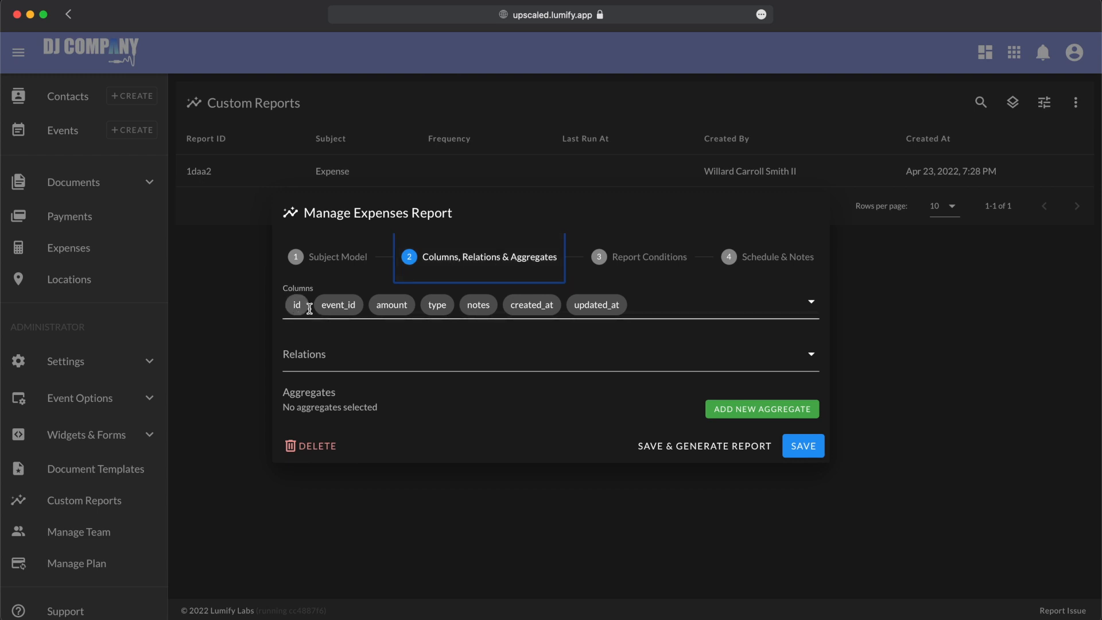
pyautogui.click(677, 303)
pyautogui.scroll(-2, 488, 463)
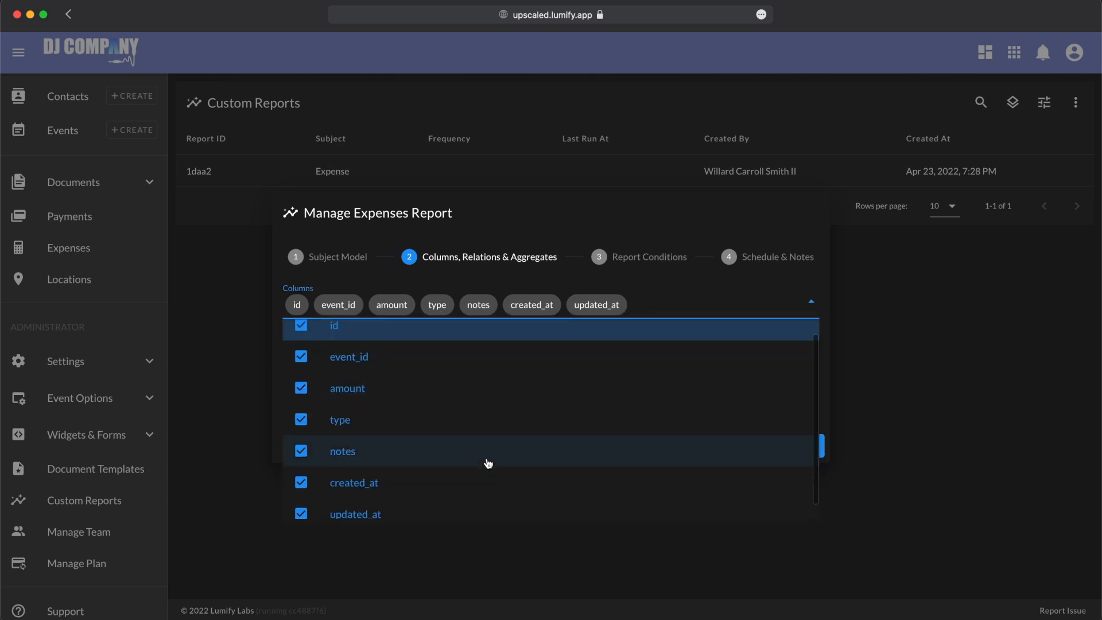
pyautogui.scroll(2, 487, 462)
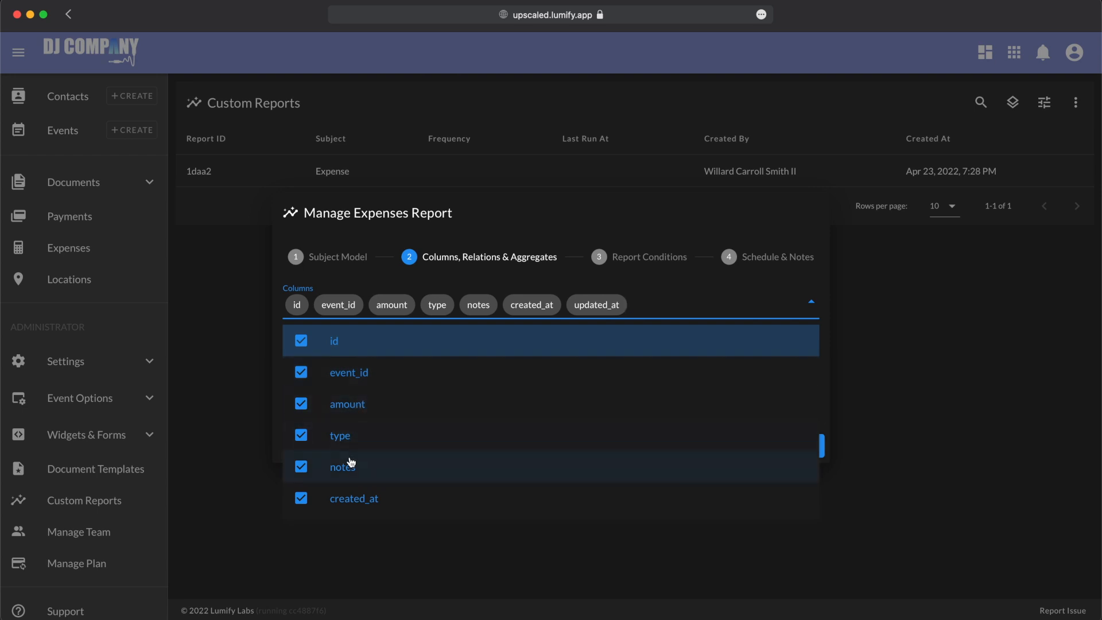
pyautogui.scroll(-1, 356, 471)
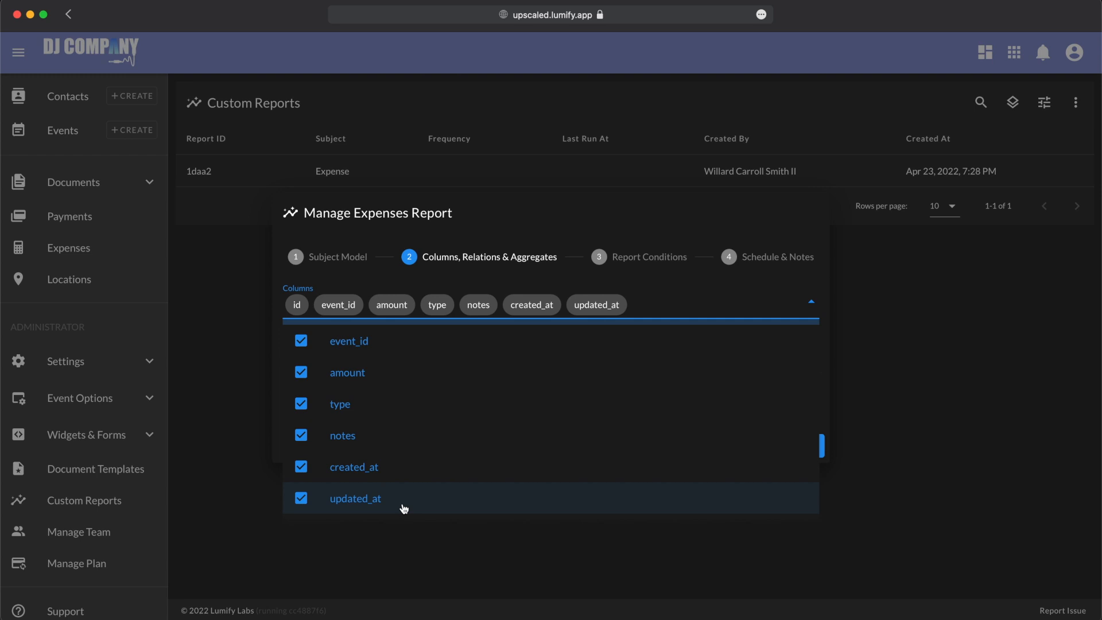
pyautogui.click(528, 212)
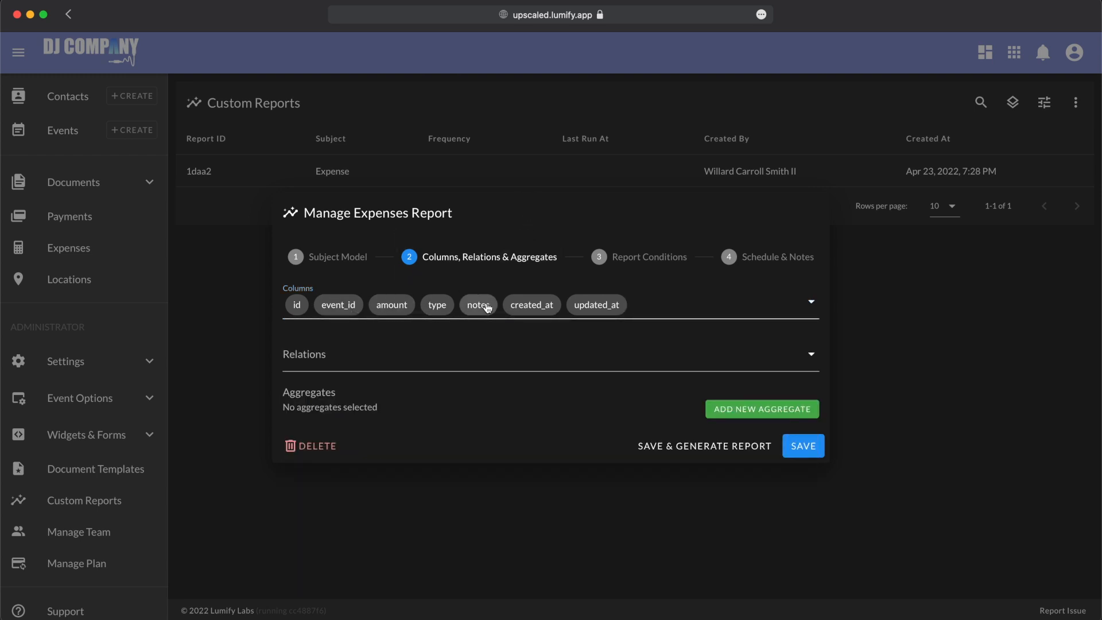
# Step: Add the event relation to the expenses report
pyautogui.click(386, 360)
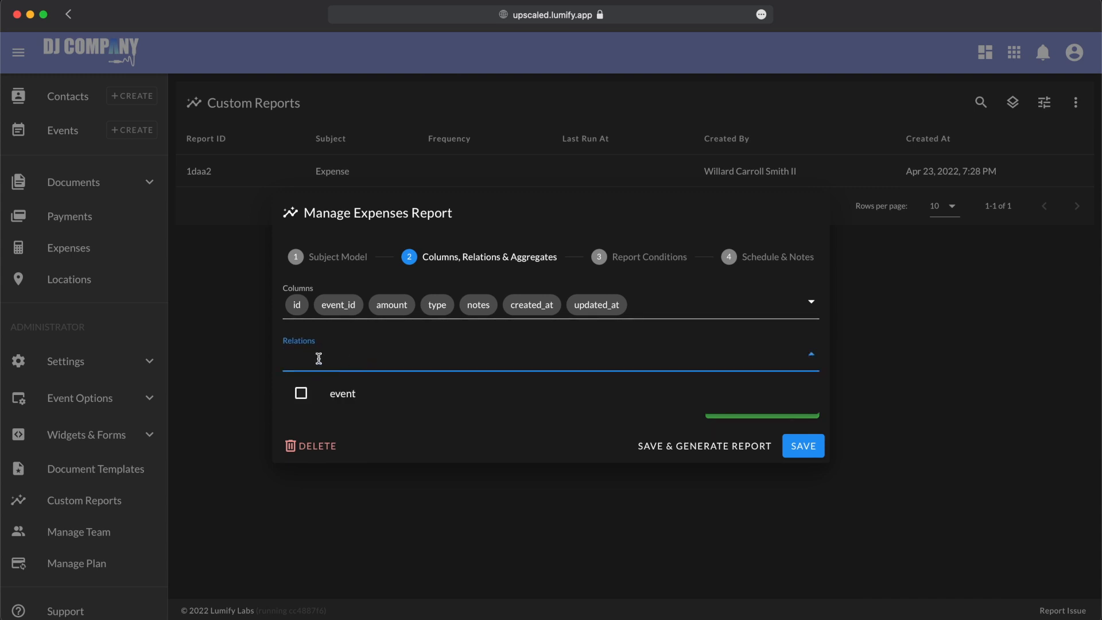
pyautogui.click(394, 250)
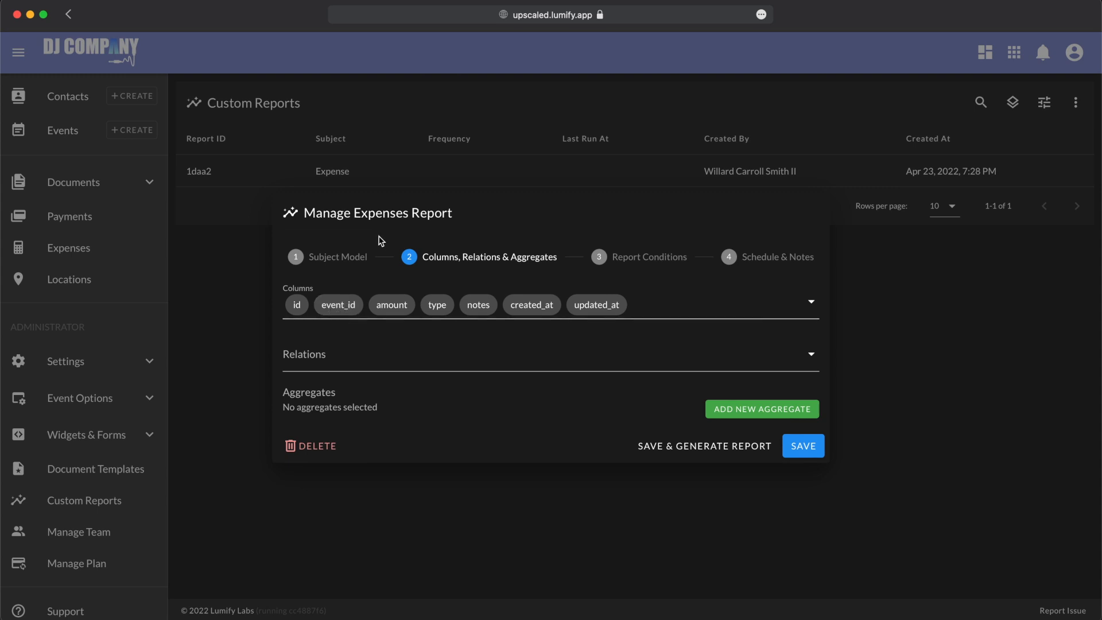
pyautogui.click(322, 355)
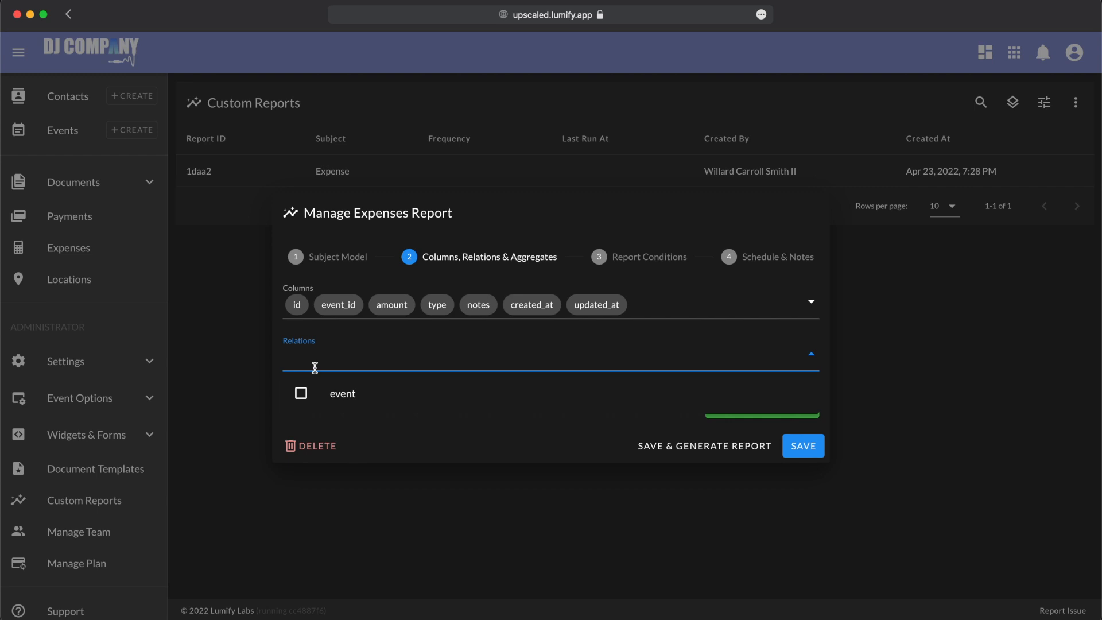
pyautogui.click(345, 401)
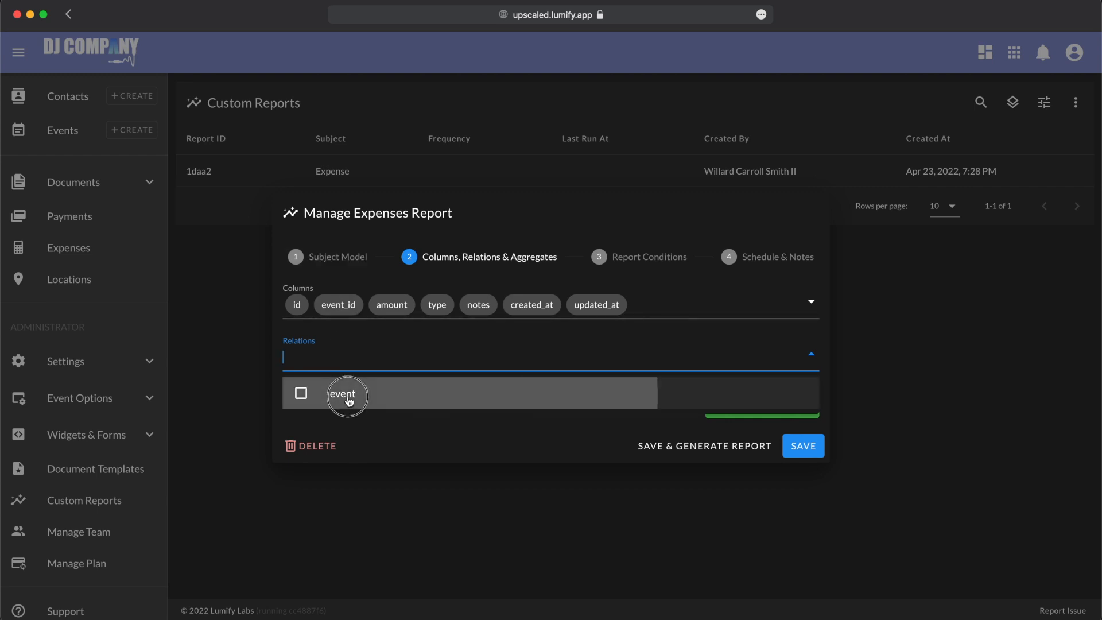
pyautogui.click(405, 211)
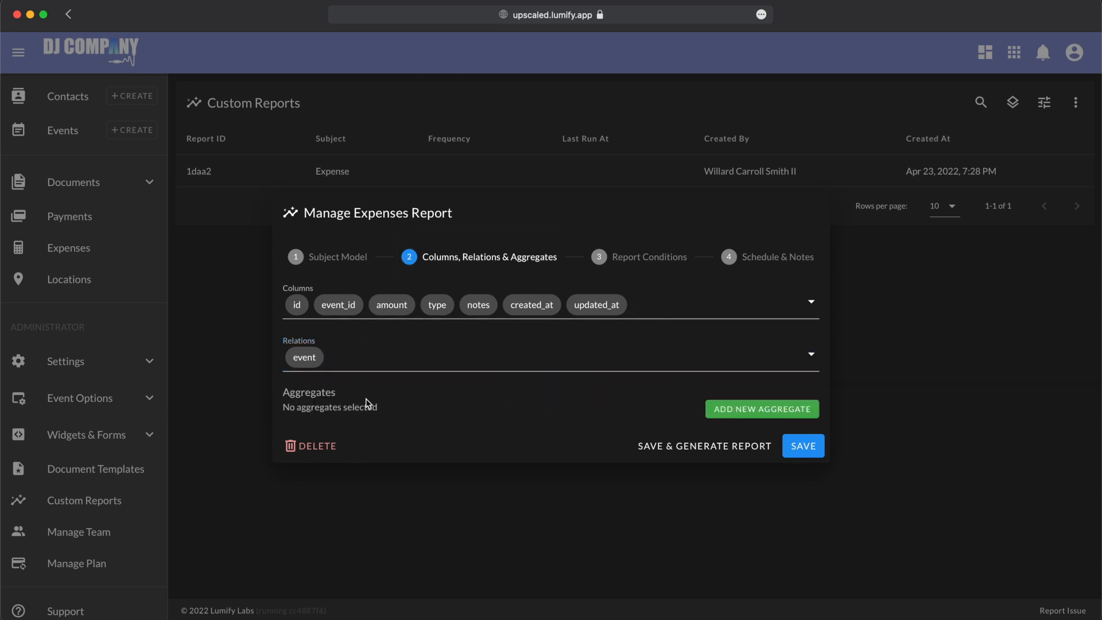
# Step: Add a Sum aggregate on the amount column to the expenses report
pyautogui.click(753, 413)
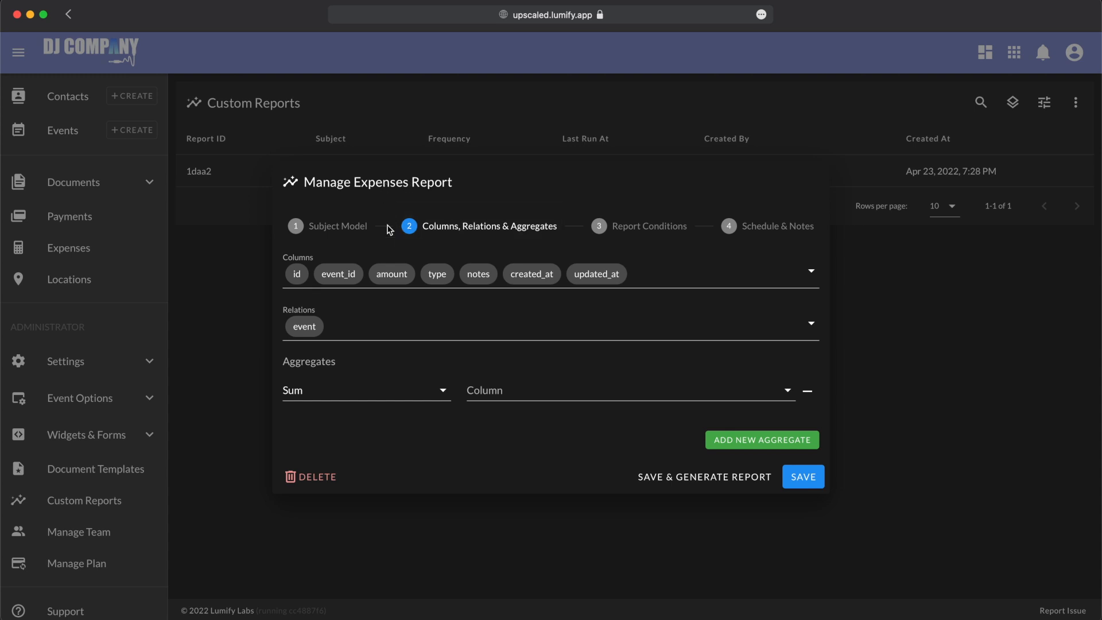
pyautogui.click(302, 390)
pyautogui.scroll(-1, 317, 566)
pyautogui.click(315, 566)
pyautogui.click(507, 386)
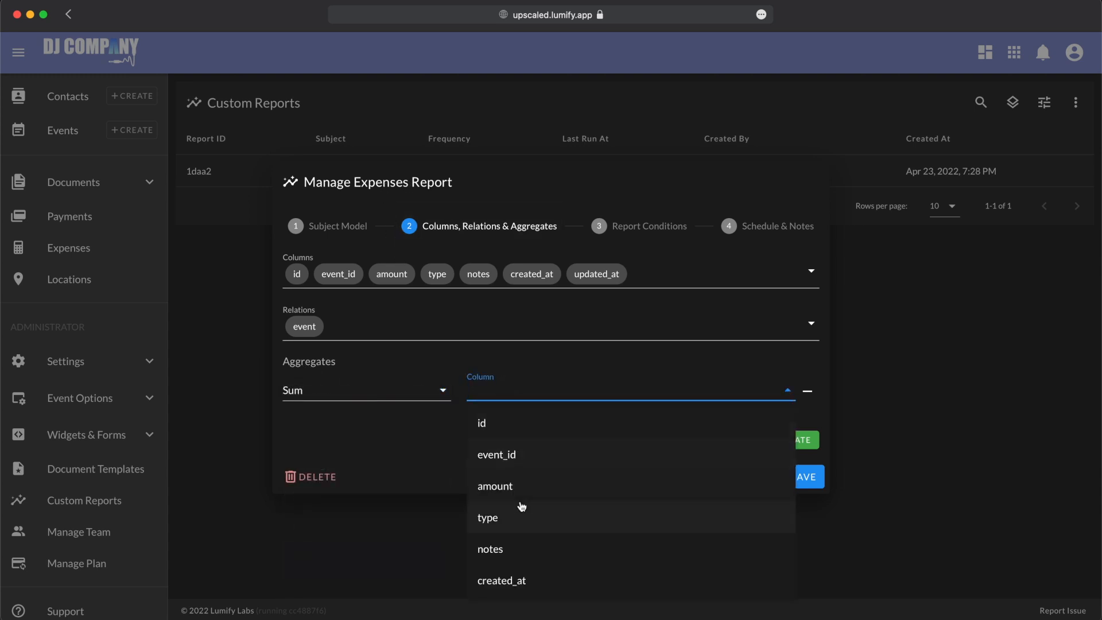
pyautogui.scroll(-1, 522, 506)
pyautogui.click(514, 462)
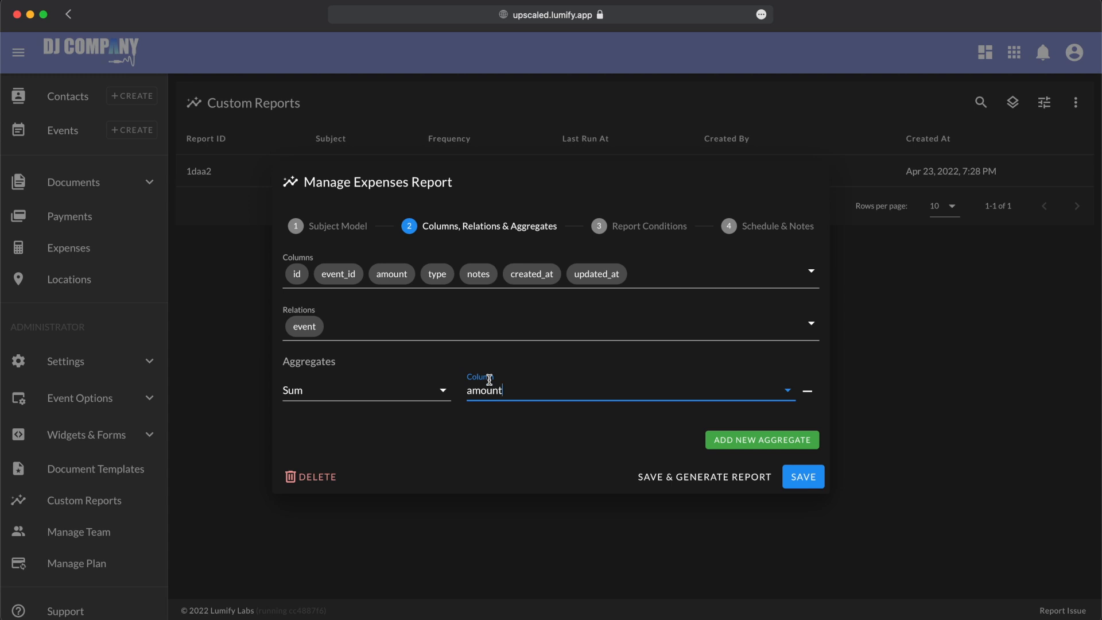
# Step: Add a second aggregate to the report that uses Count All
pyautogui.click(732, 440)
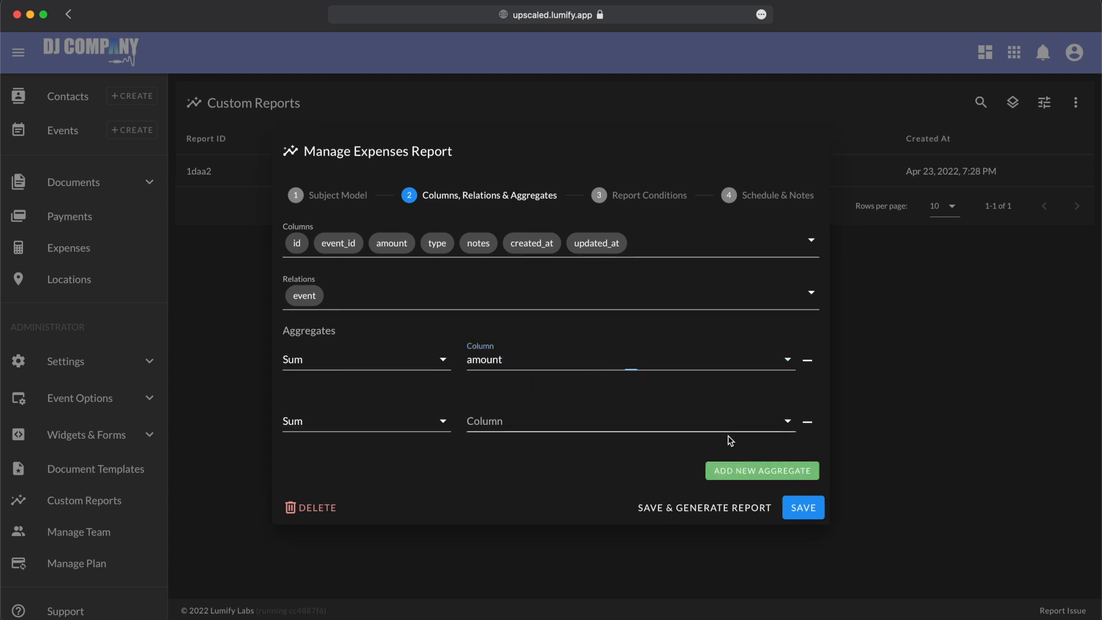
pyautogui.click(369, 425)
pyautogui.click(352, 432)
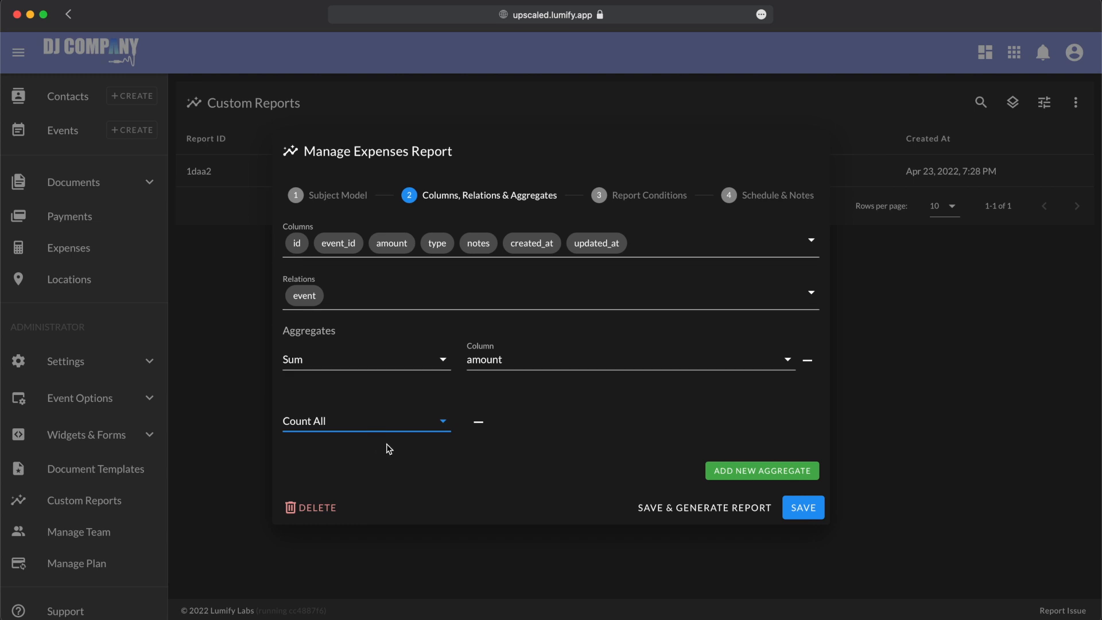
# Step: Add a third aggregate that calculates the Average of the amount column
pyautogui.click(731, 470)
pyautogui.click(321, 453)
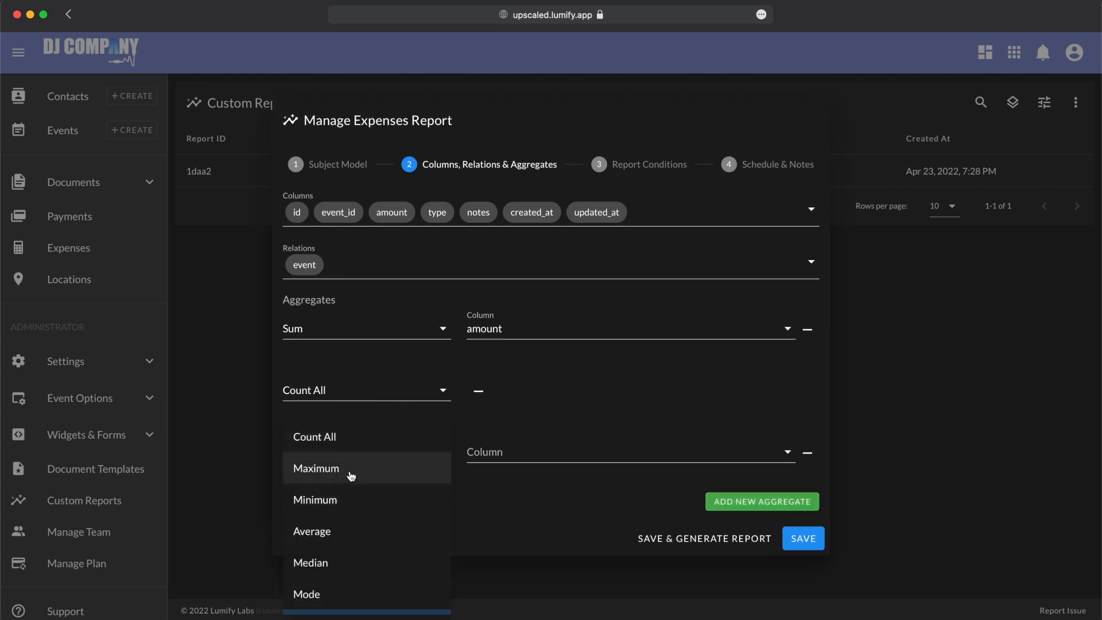
pyautogui.scroll(-1, 347, 503)
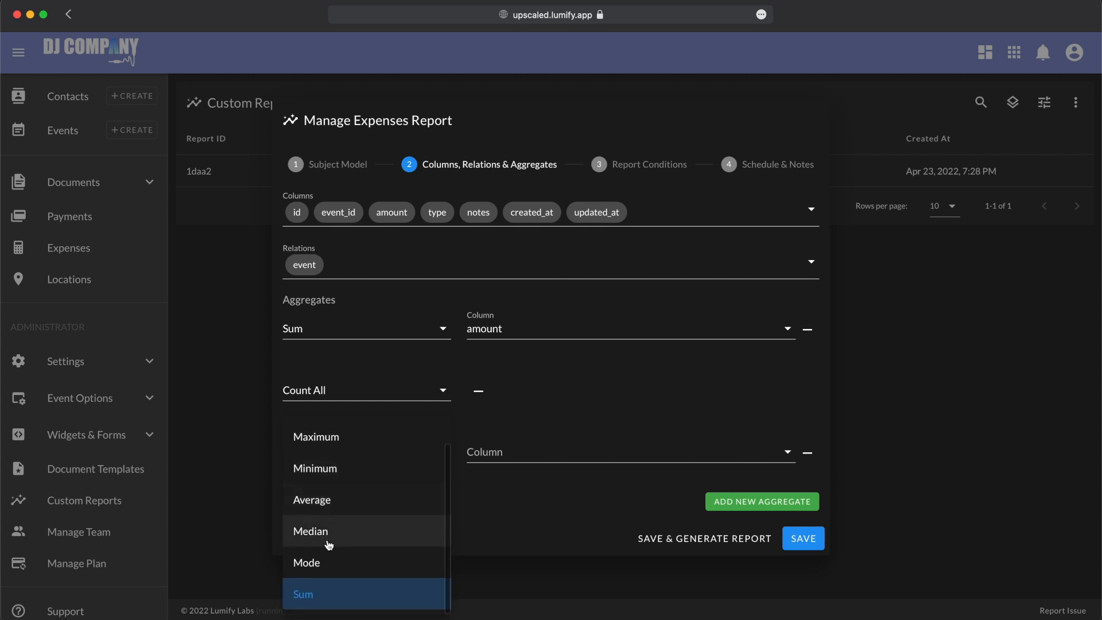
pyautogui.click(336, 503)
pyautogui.click(529, 451)
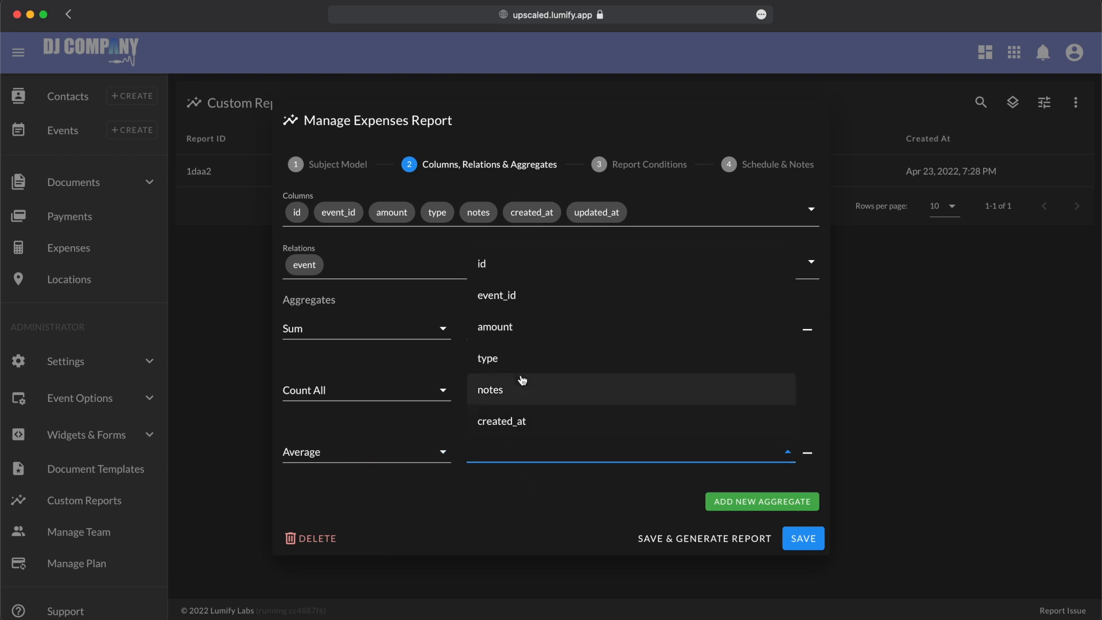
pyautogui.click(519, 336)
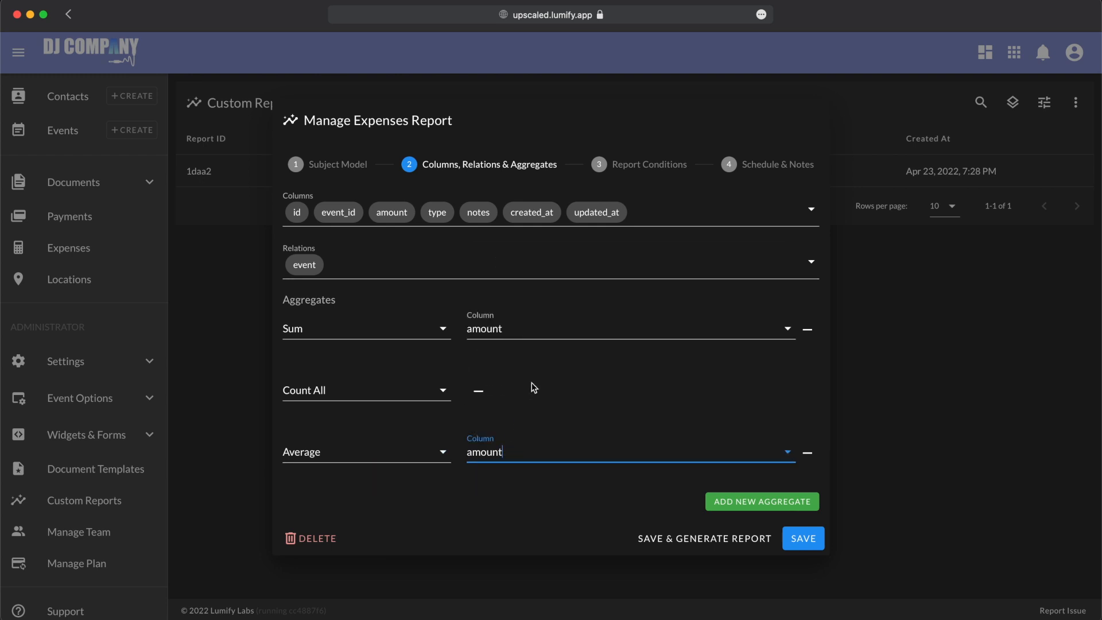
# Step: Add a report condition of type Where requiring the amount column to be Greater Than 0
pyautogui.click(639, 174)
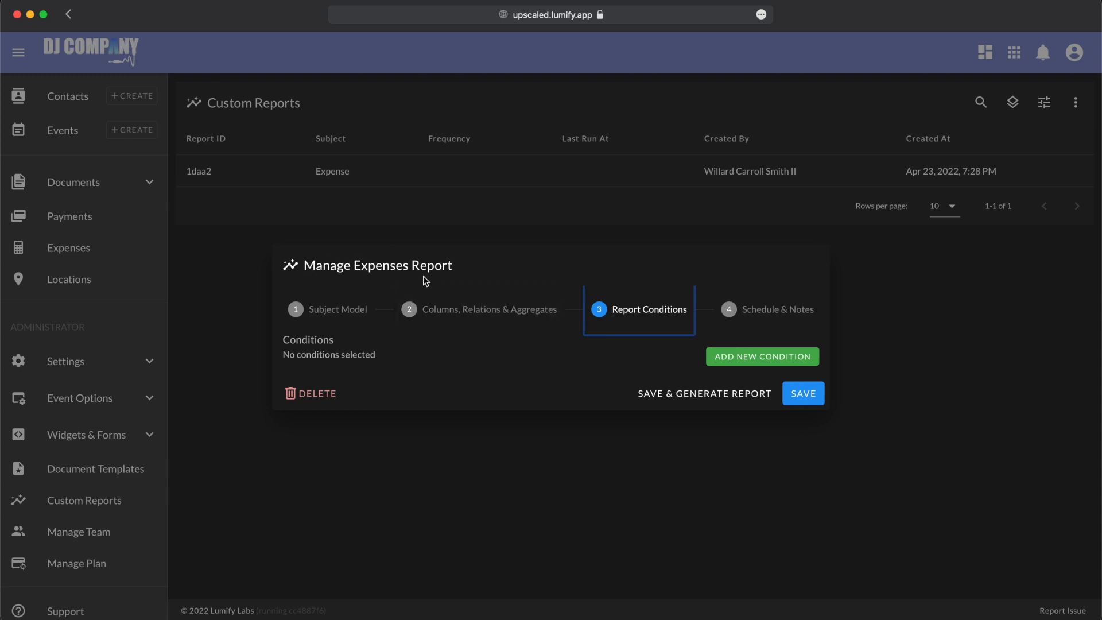
pyautogui.click(719, 361)
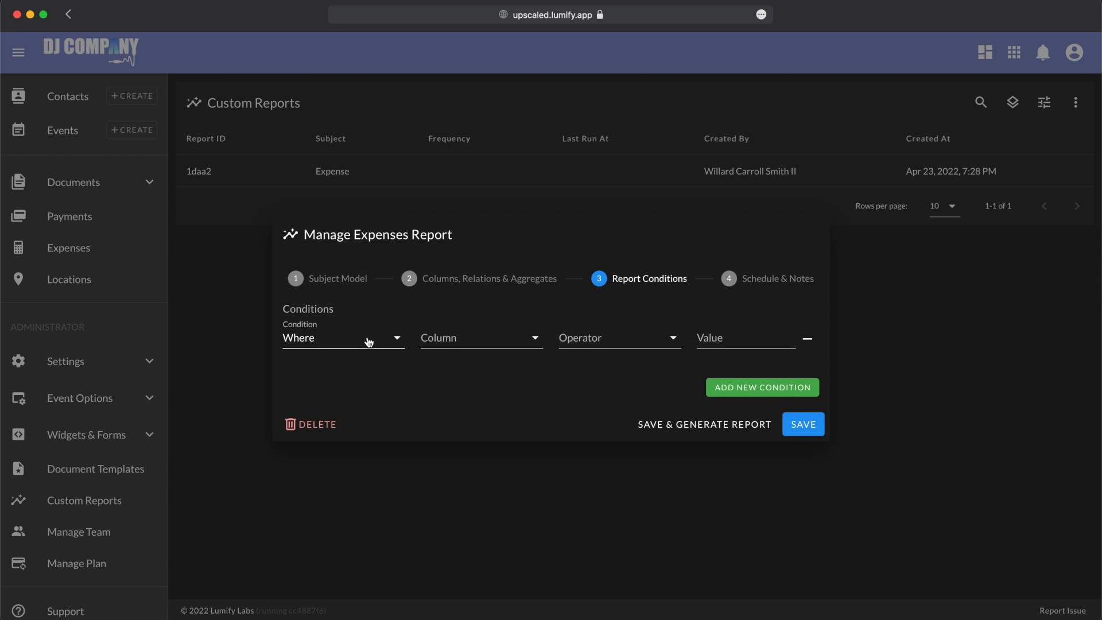
pyautogui.click(471, 342)
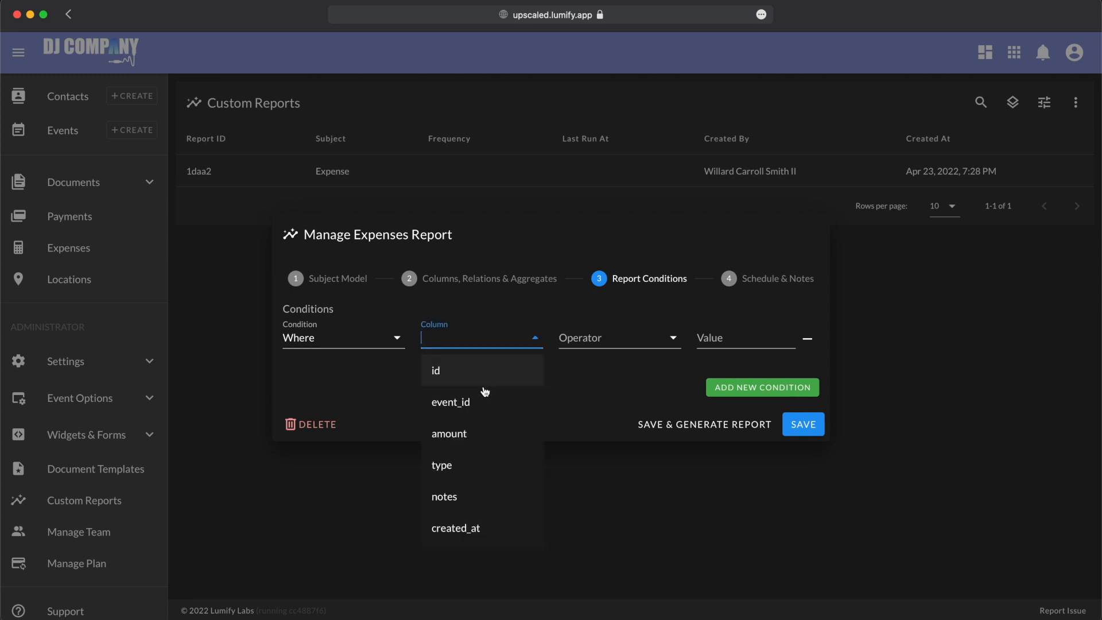
pyautogui.click(479, 447)
pyautogui.click(590, 339)
pyautogui.click(601, 380)
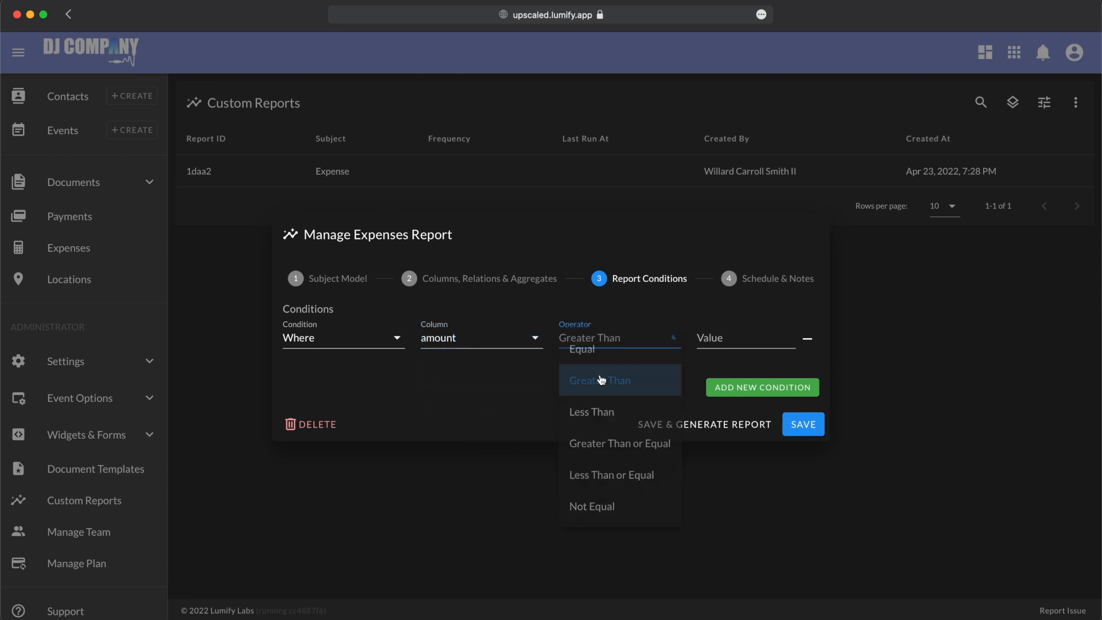
pyautogui.click(707, 336)
pyautogui.write('0')
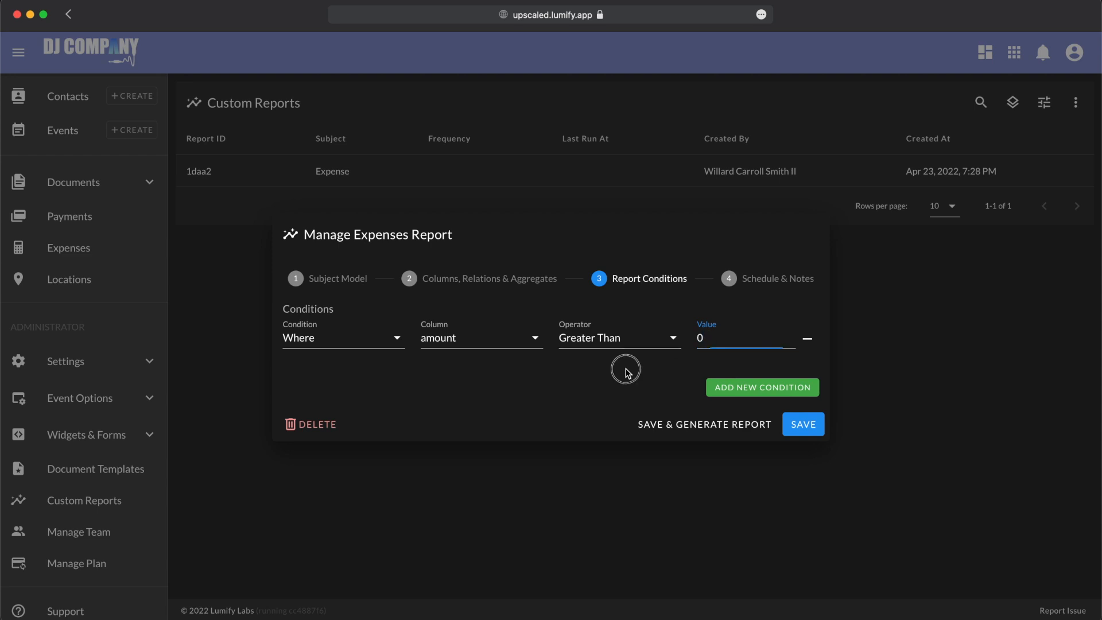
pyautogui.click(626, 370)
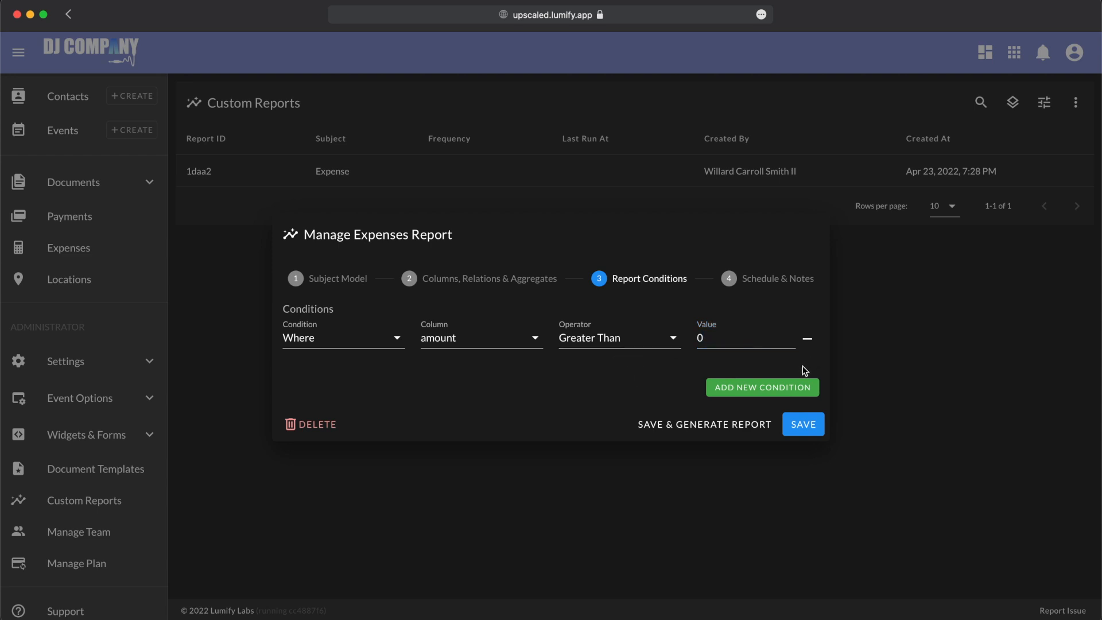
# Step: Add a second report condition of type Where Year with created_at Greater Than 2022
pyautogui.click(788, 390)
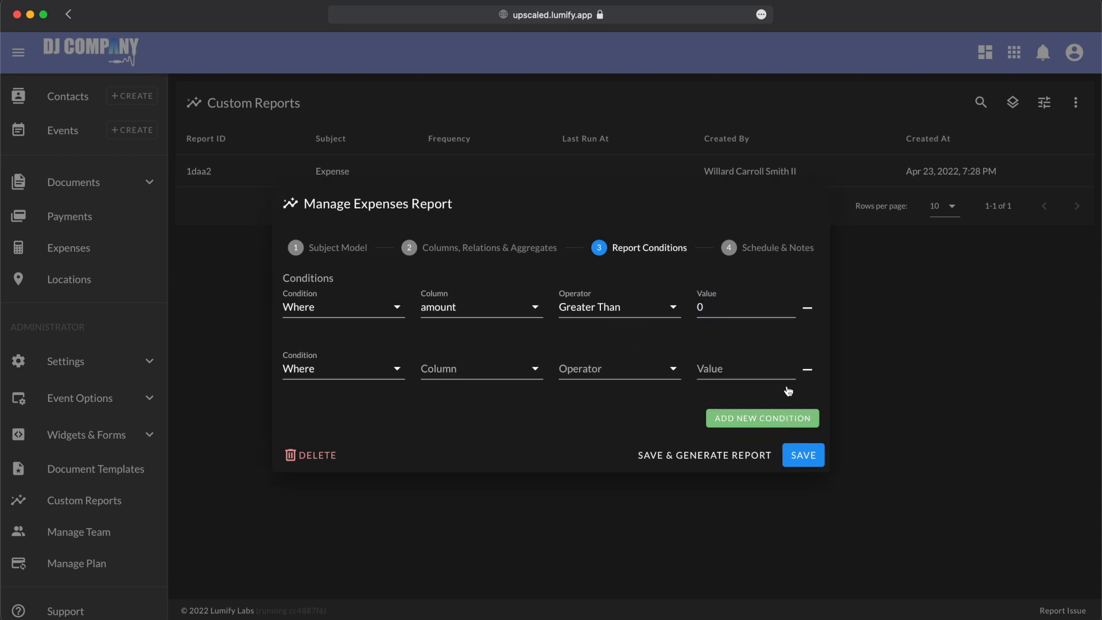
pyautogui.click(352, 370)
pyautogui.click(354, 445)
pyautogui.click(462, 373)
pyautogui.scroll(-1, 509, 537)
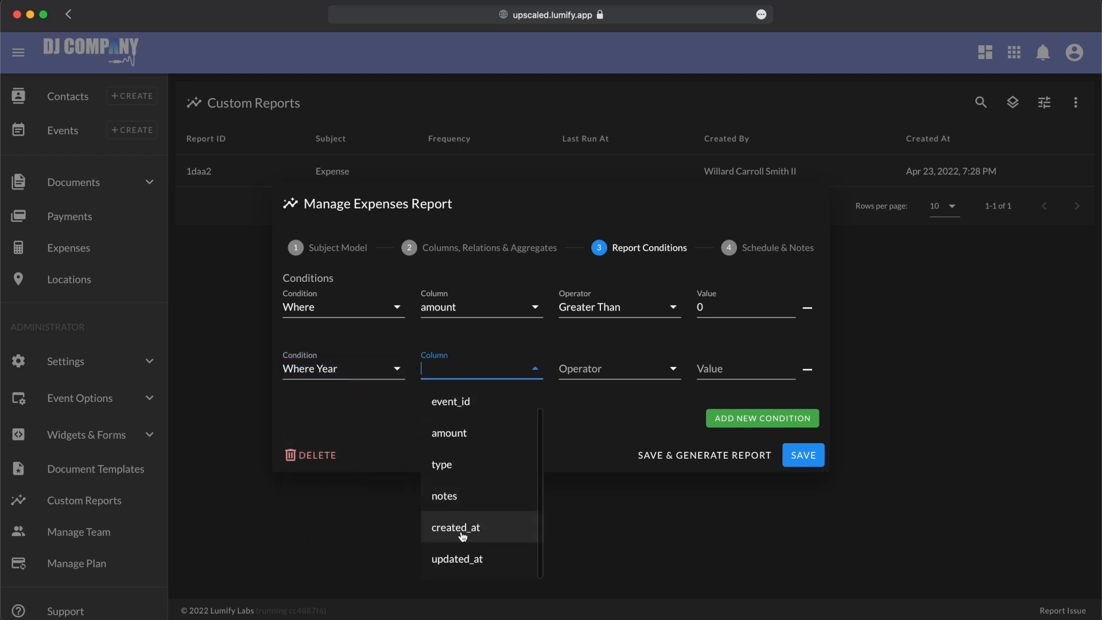
pyautogui.click(463, 534)
pyautogui.click(580, 375)
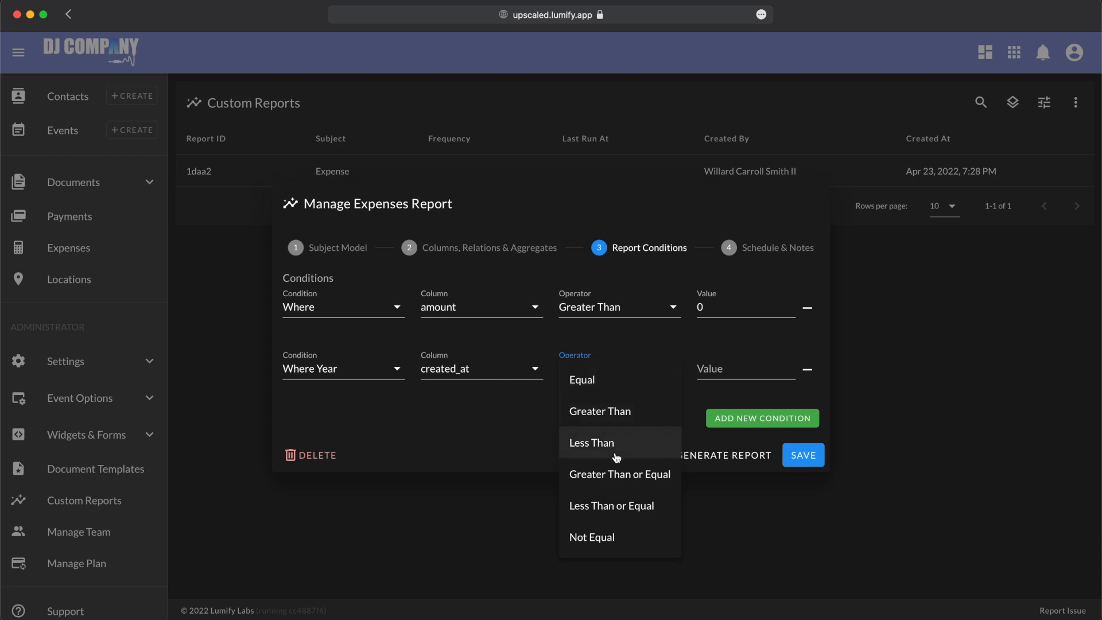
pyautogui.click(618, 414)
pyautogui.click(717, 371)
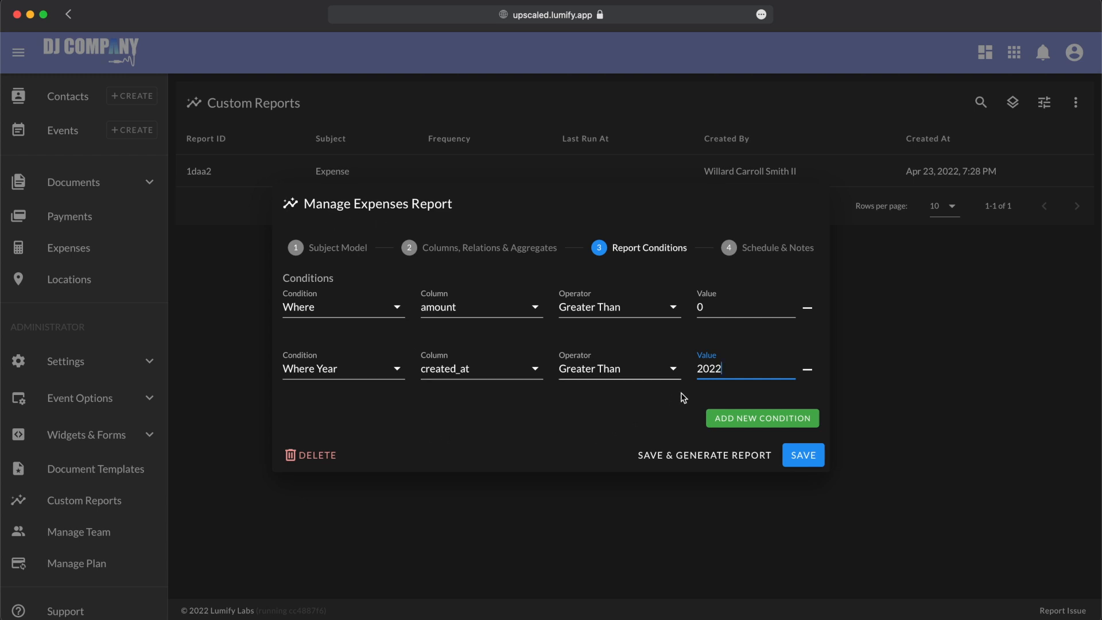
# Step: Add a third report condition of type Where Date requiring created_at to be Greater Than [last_run_at]
pyautogui.click(738, 419)
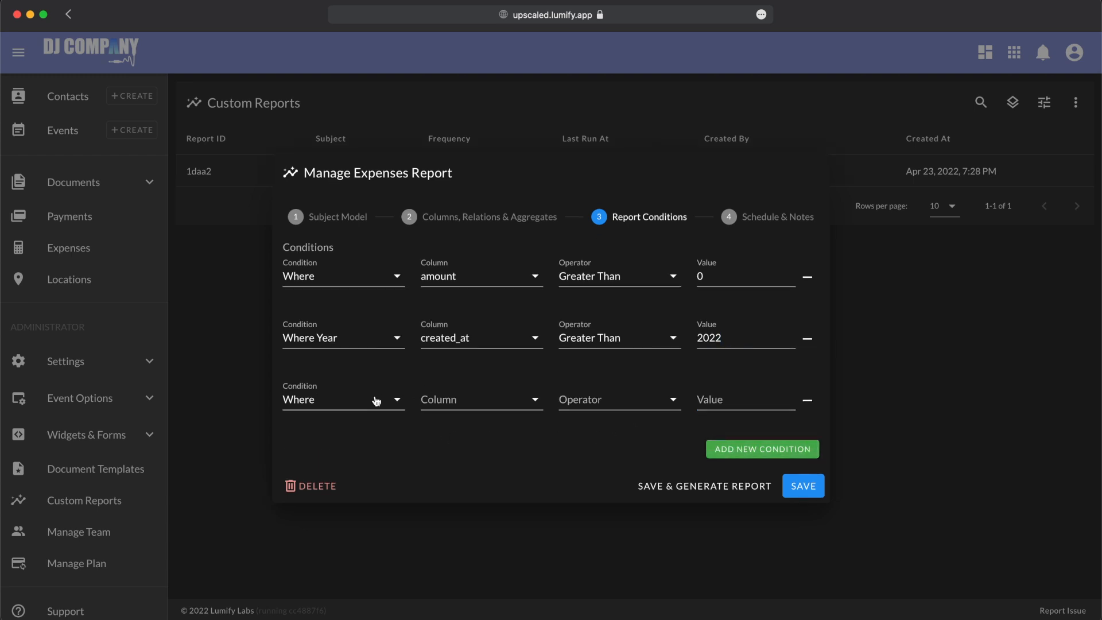
pyautogui.click(356, 402)
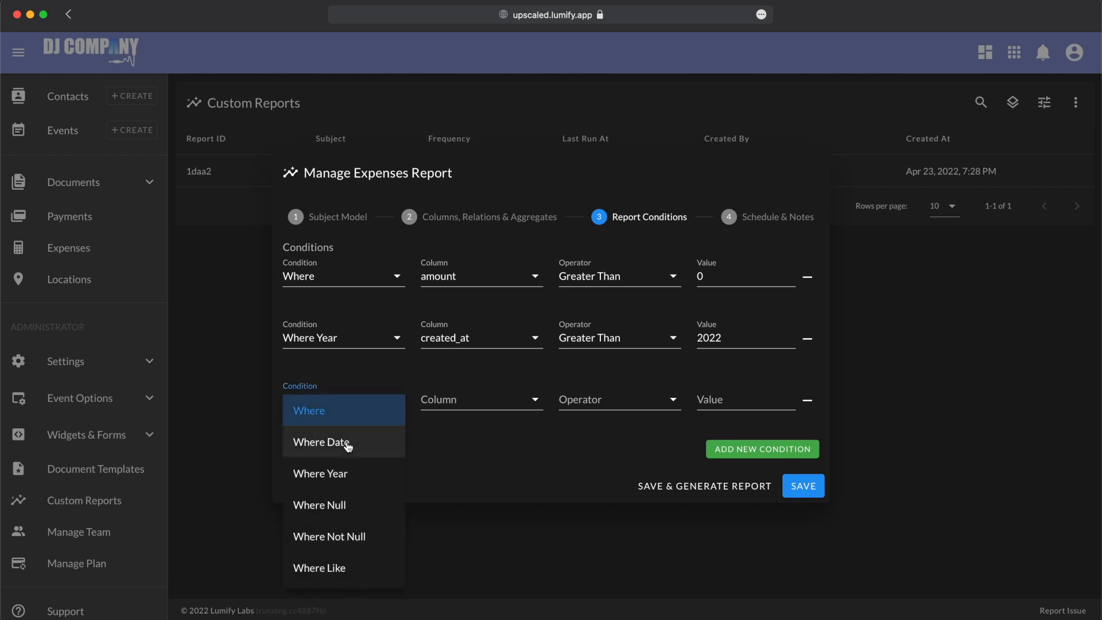
pyautogui.click(310, 448)
pyautogui.click(467, 396)
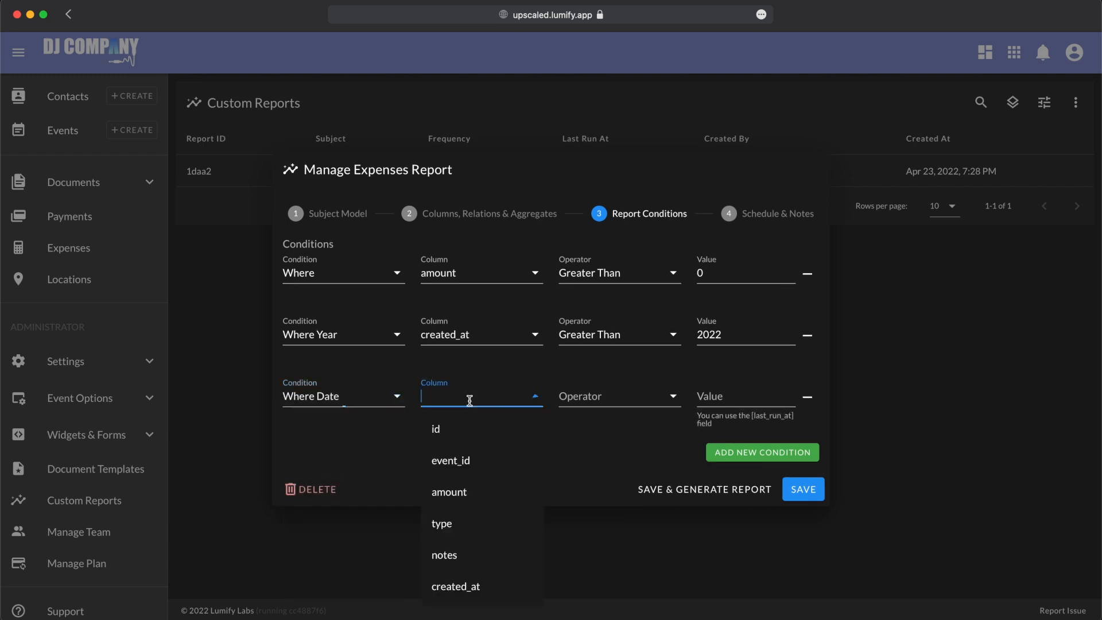
pyautogui.click(476, 585)
pyautogui.click(590, 395)
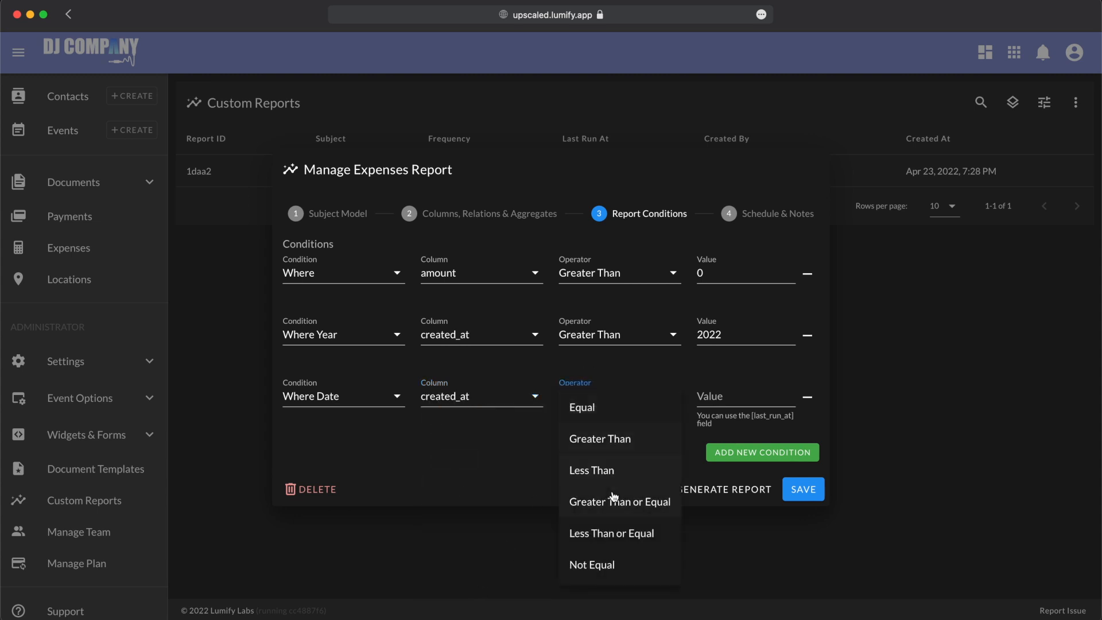
pyautogui.click(615, 439)
pyautogui.click(731, 396)
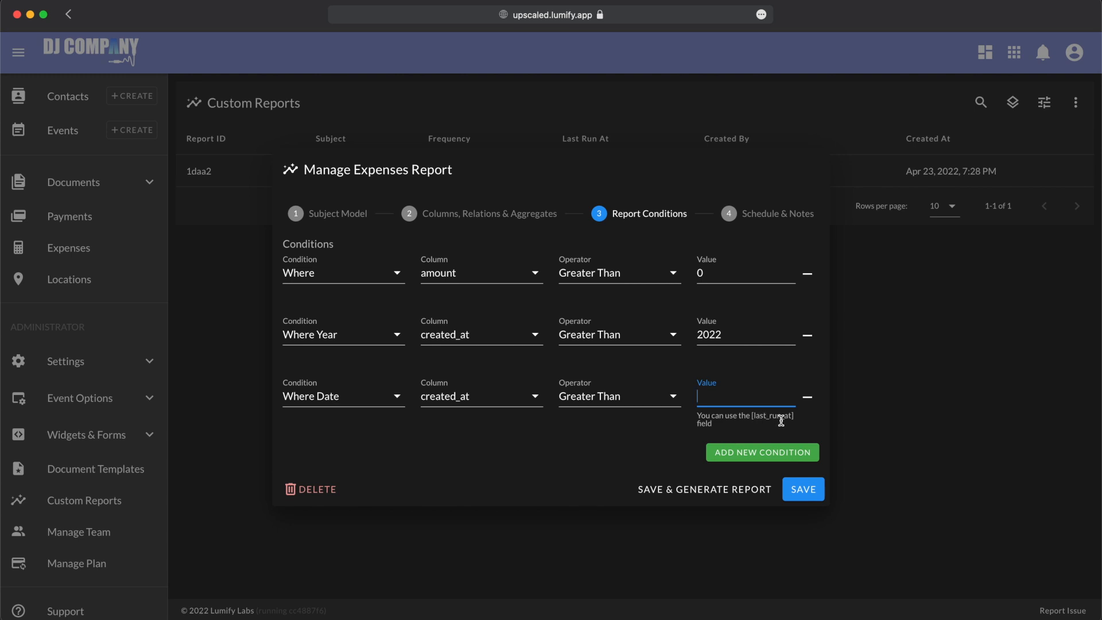
pyautogui.write(']')
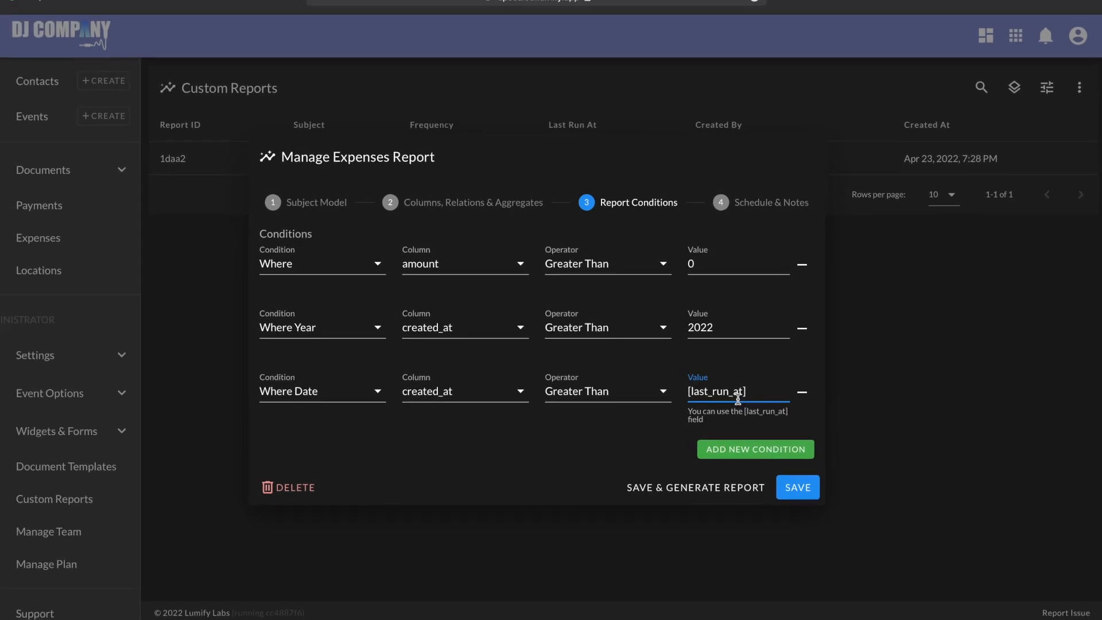
# Step: Add a fourth report condition of type Where Like on the notes column with the value "PO #"
pyautogui.click(769, 450)
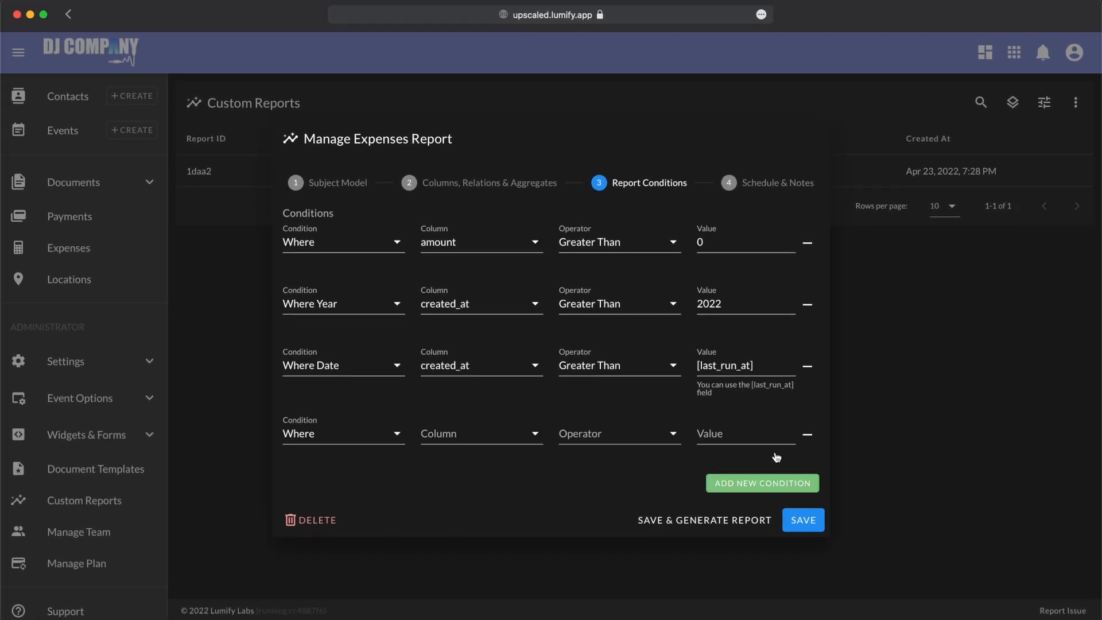
pyautogui.click(362, 435)
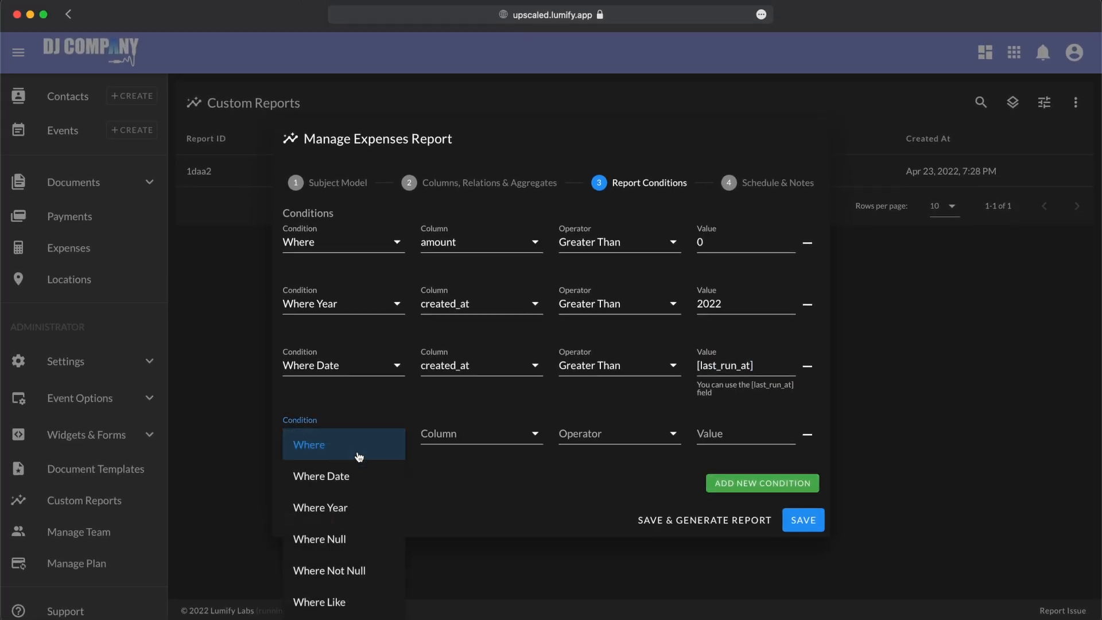
pyautogui.click(351, 598)
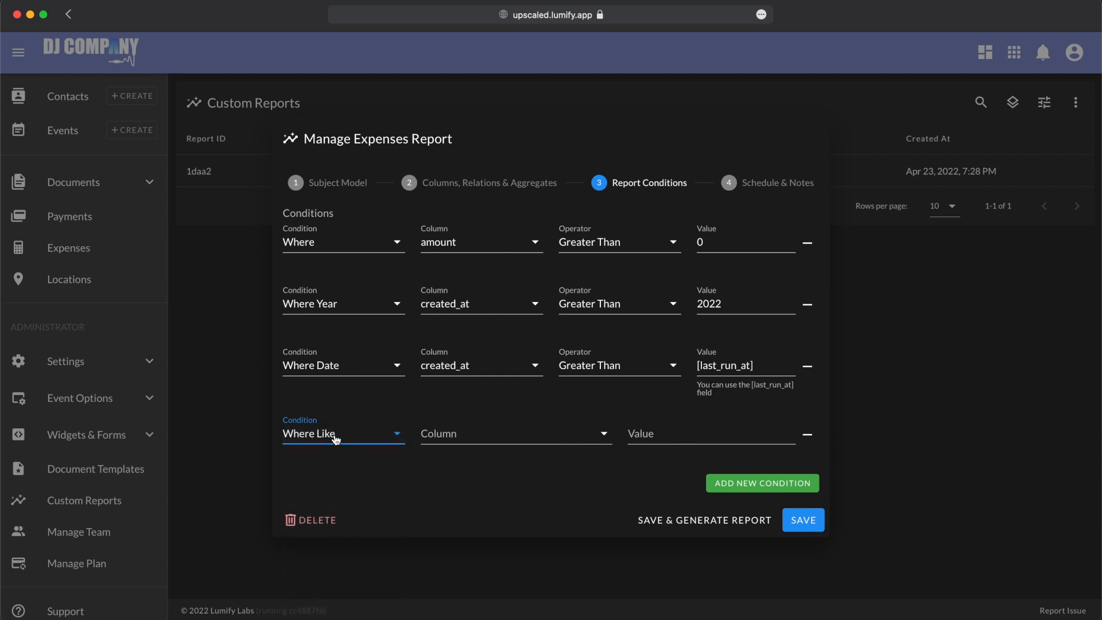
pyautogui.click(450, 433)
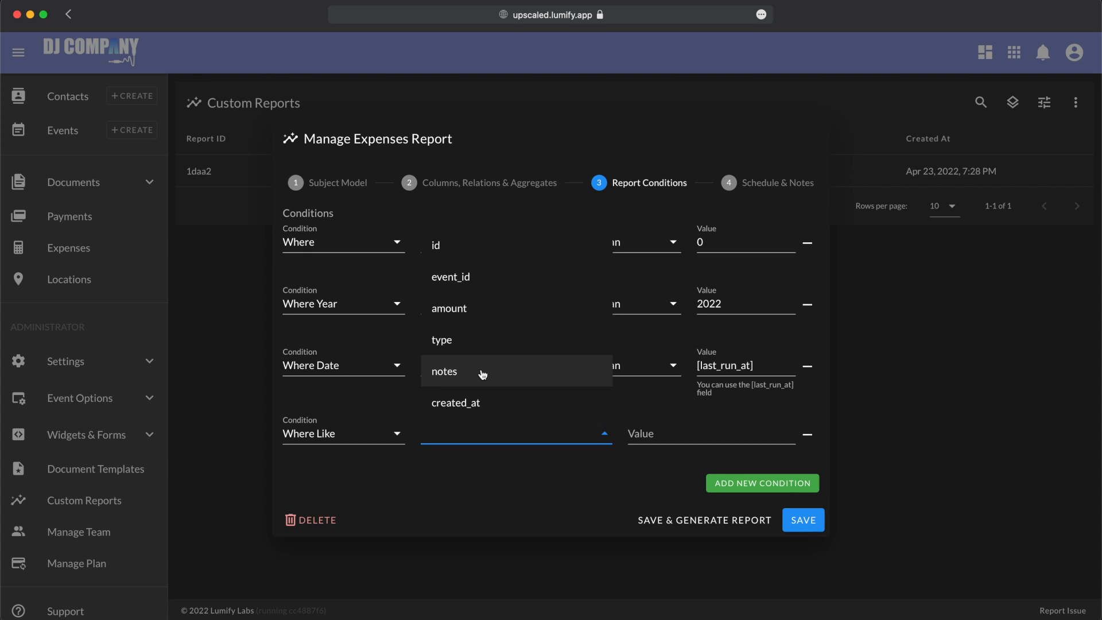
pyautogui.click(450, 370)
pyautogui.click(646, 428)
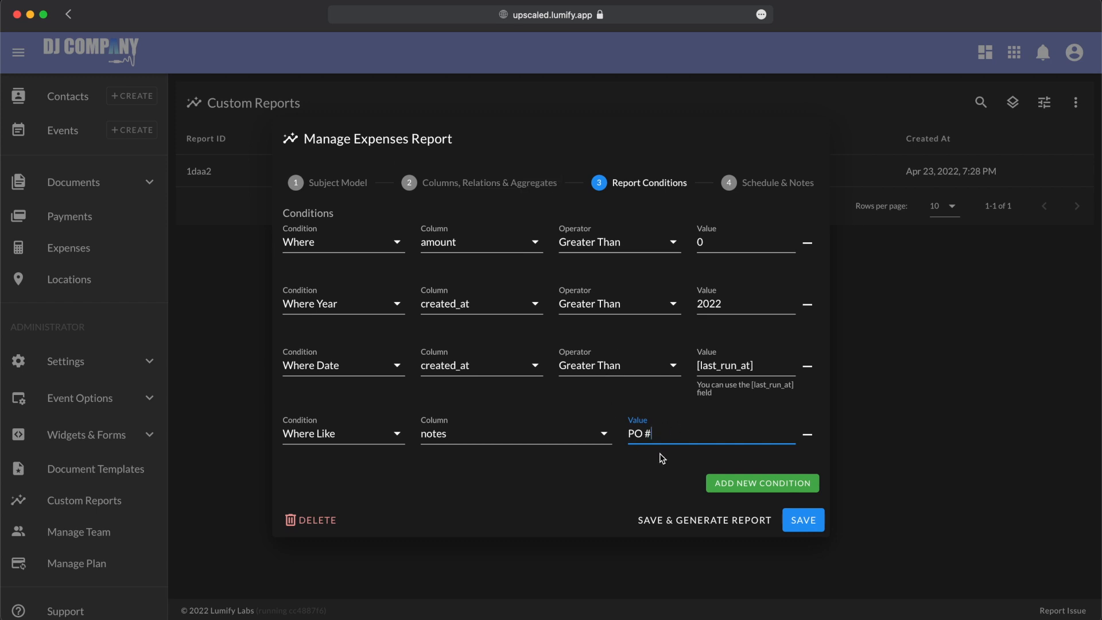
pyautogui.moveTo(660, 438); pyautogui.dragTo(628, 437)
# Step: Schedule the report with a Monthly frequency and select the first listed staff member as its recipient
pyautogui.click(782, 182)
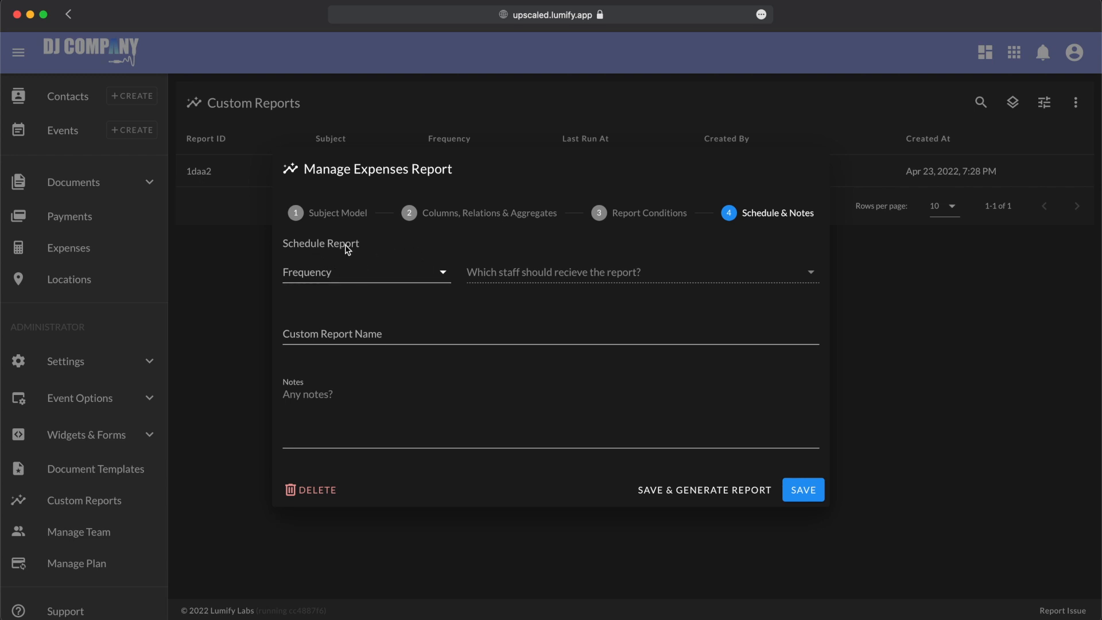
pyautogui.click(350, 274)
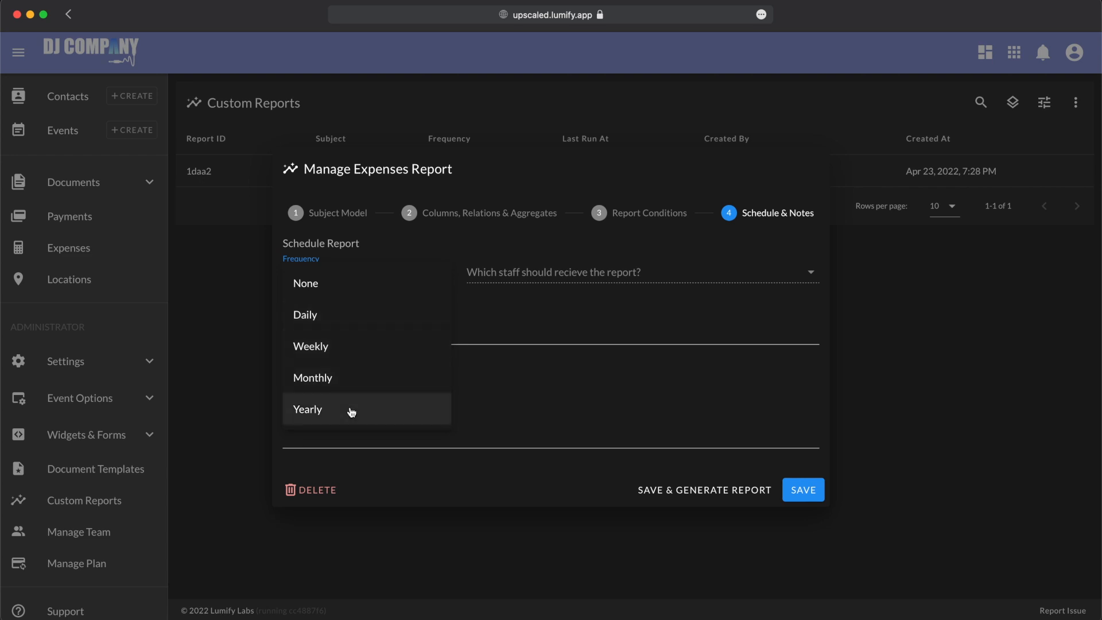
pyautogui.click(336, 291)
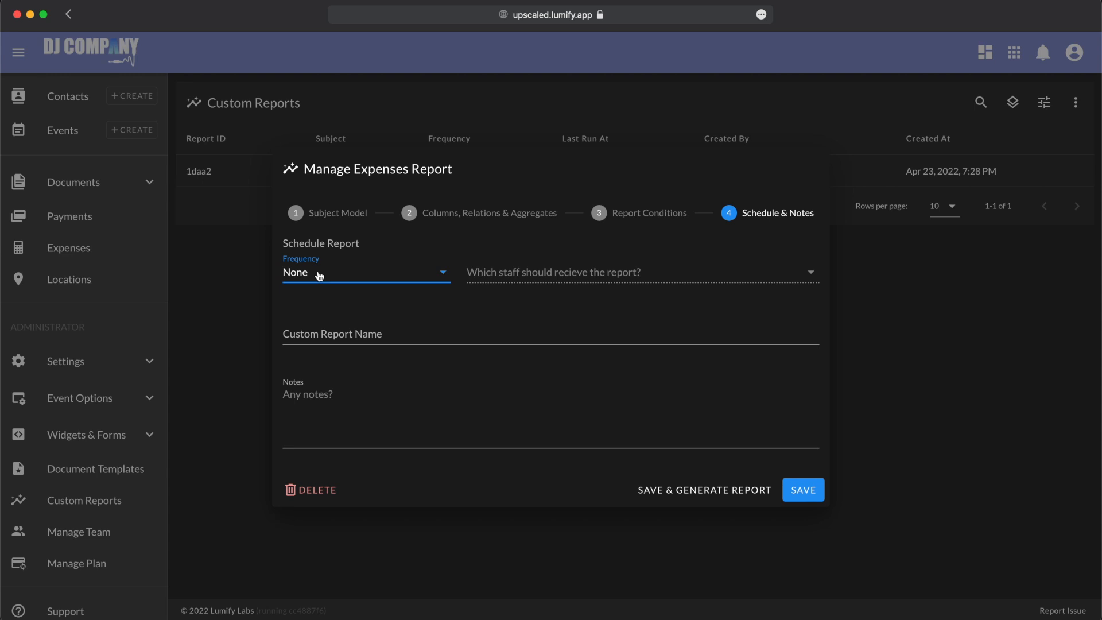
pyautogui.click(319, 276)
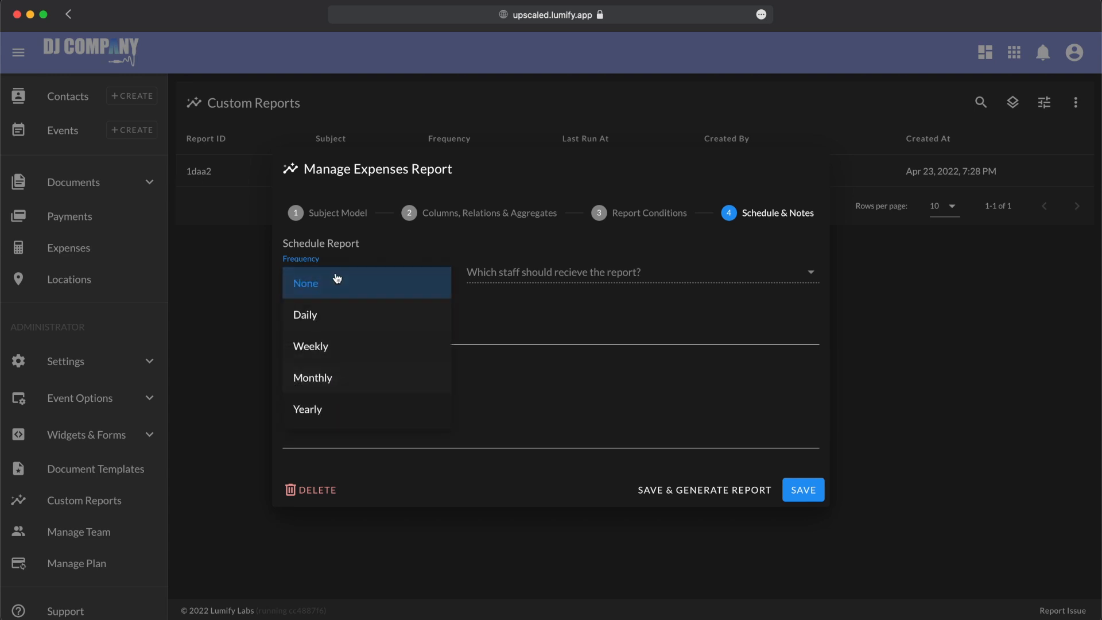
pyautogui.click(323, 384)
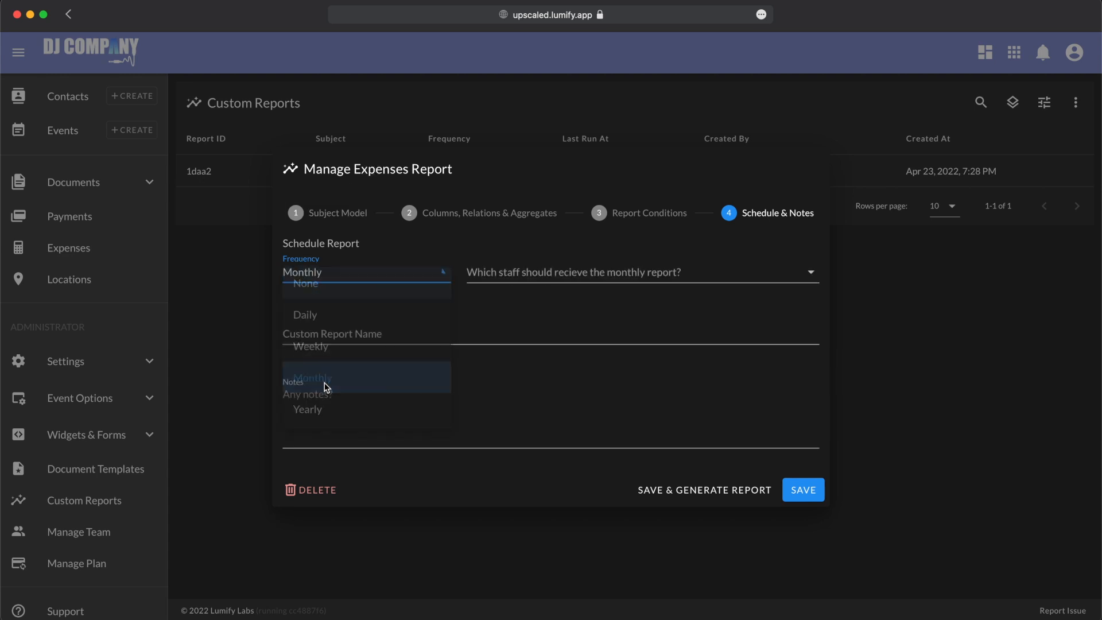
pyautogui.click(499, 273)
pyautogui.click(516, 305)
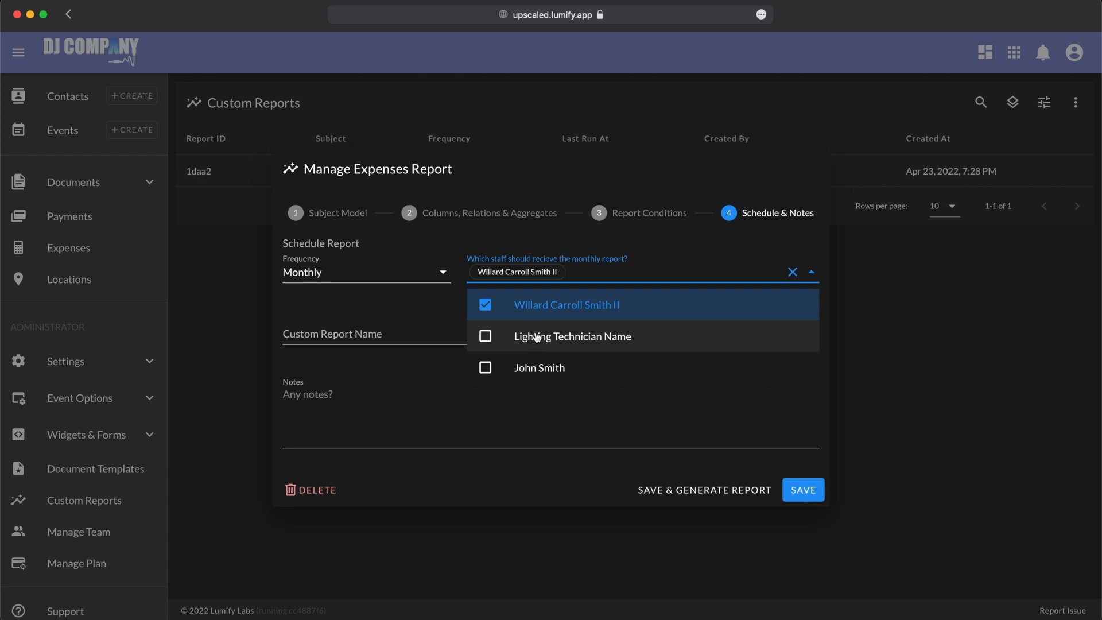
pyautogui.click(407, 305)
# Step: Name the custom report "Monthly Expense Report" and save it without notes
pyautogui.click(402, 331)
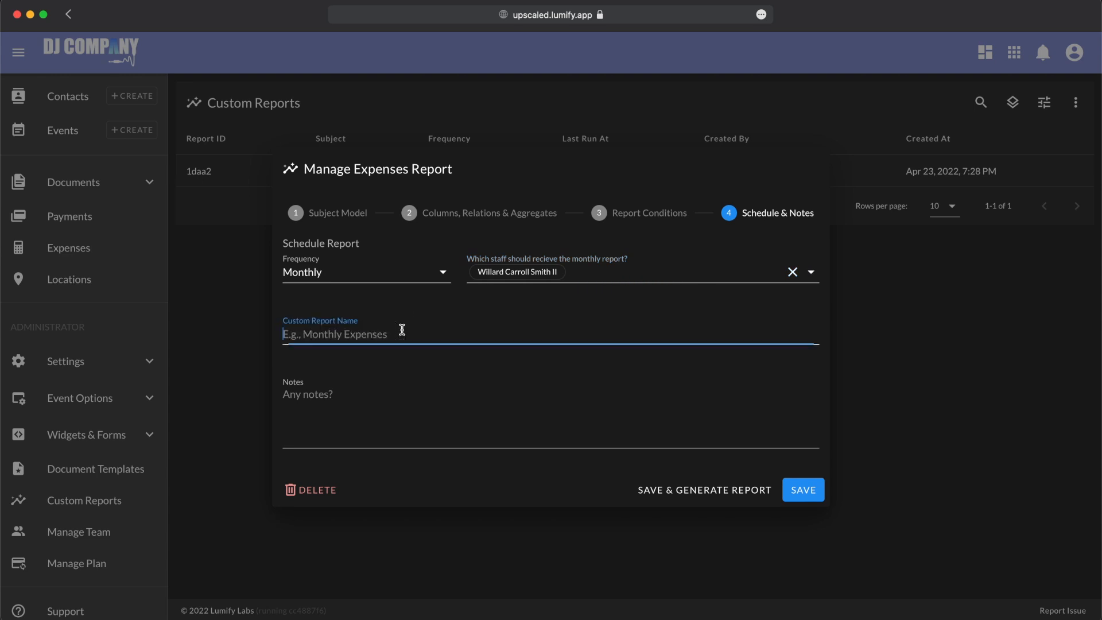
pyautogui.write('Monthly Expense Report')
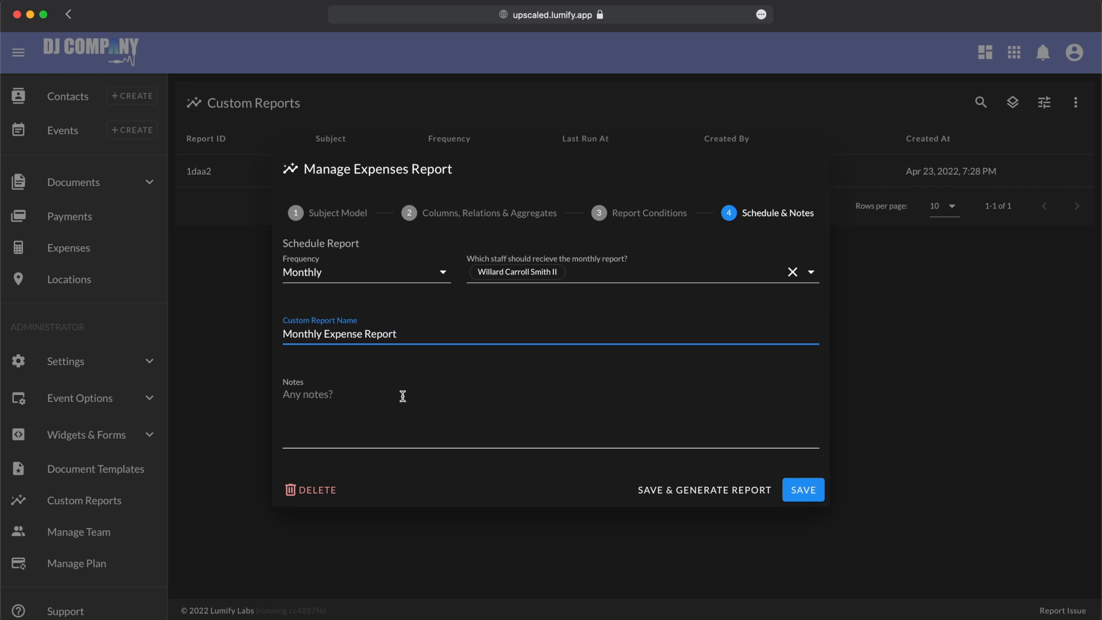
pyautogui.click(371, 409)
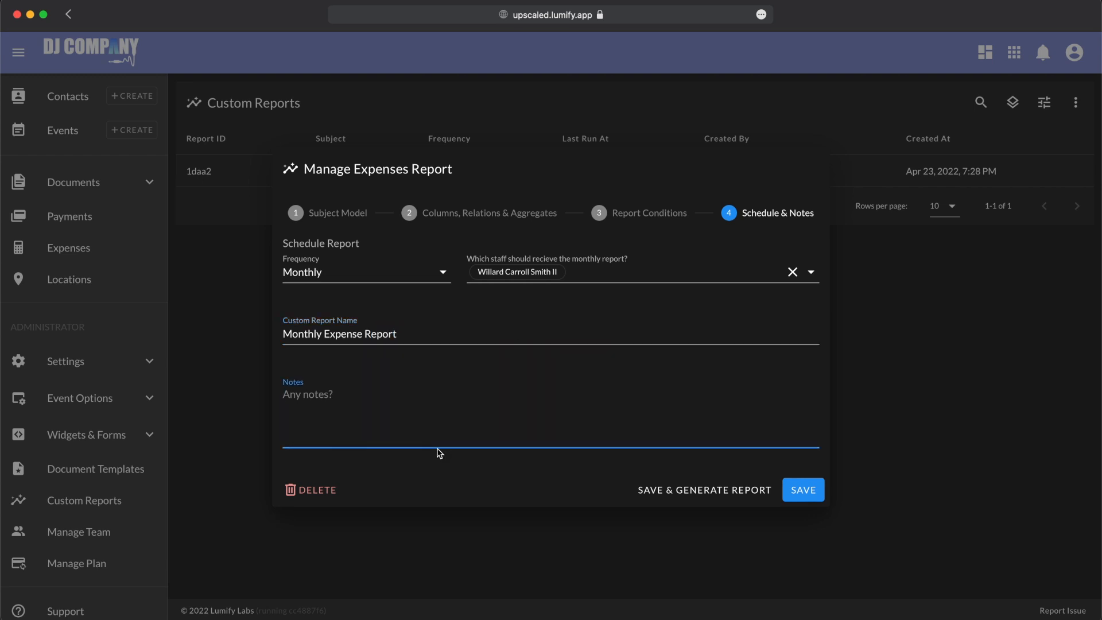
pyautogui.click(805, 491)
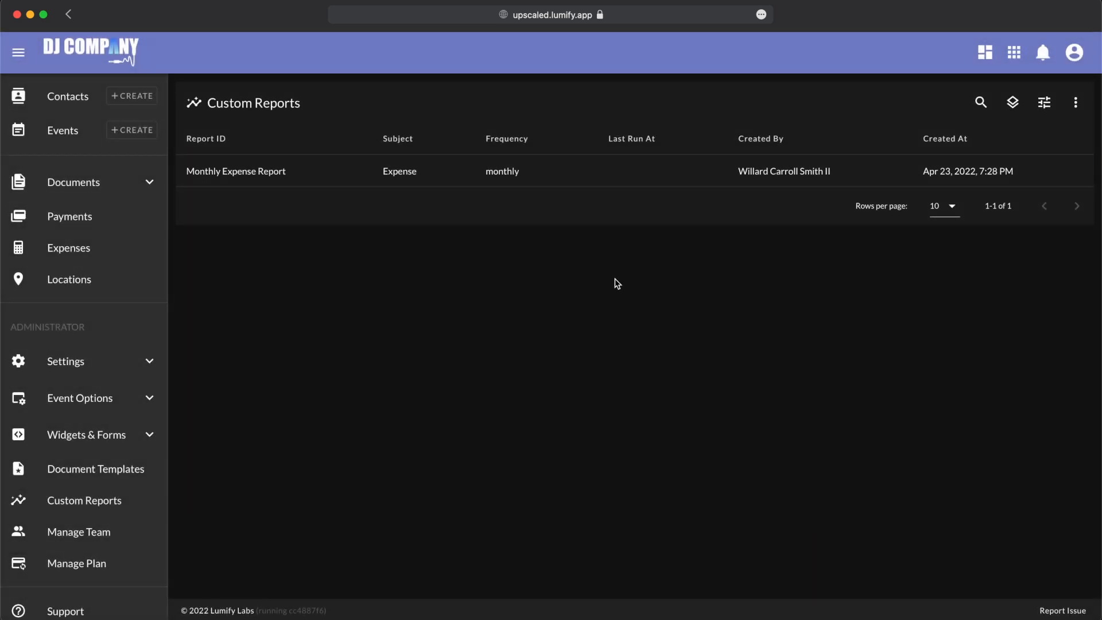
# Step: Show the Columns, Conditions, Relations and Aggregates columns in the Custom Reports table
pyautogui.click(1013, 103)
pyautogui.click(992, 171)
pyautogui.click(990, 200)
pyautogui.click(989, 231)
pyautogui.click(981, 263)
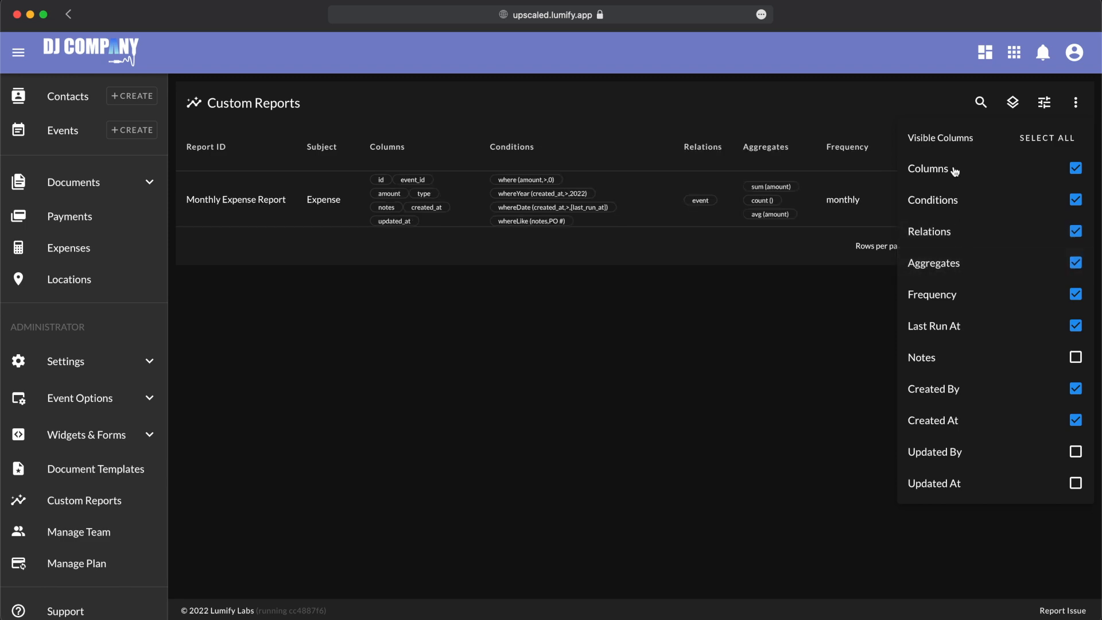
pyautogui.click(729, 322)
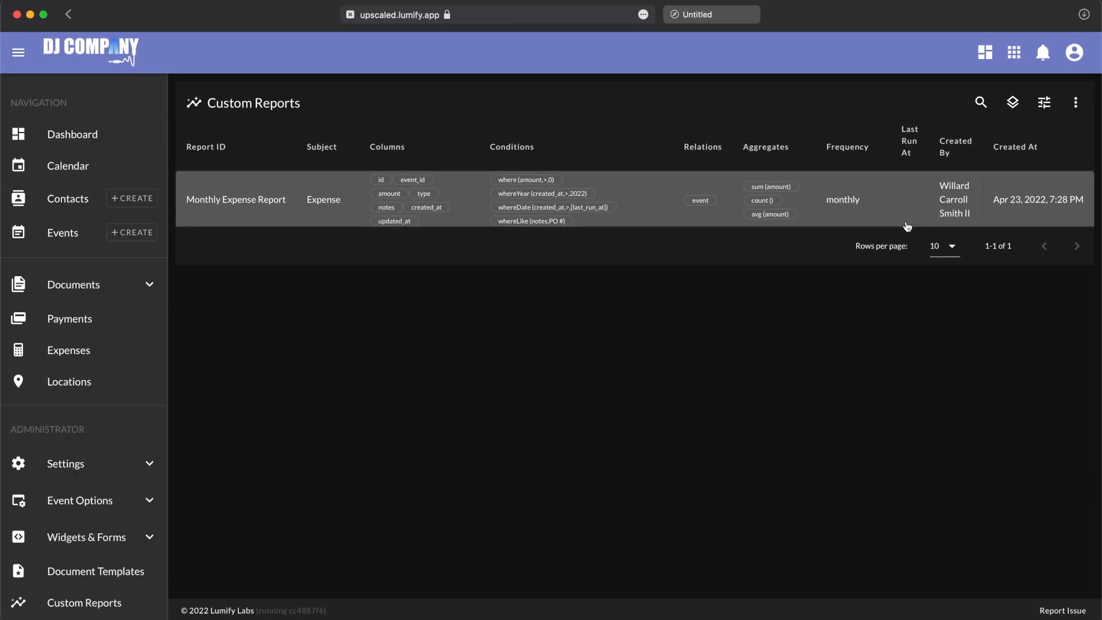
# Step: Save and generate the Monthly Expense Report, then review the downloaded 2022-04-24_custom_report.xlsx in Excel and close it
pyautogui.click(904, 220)
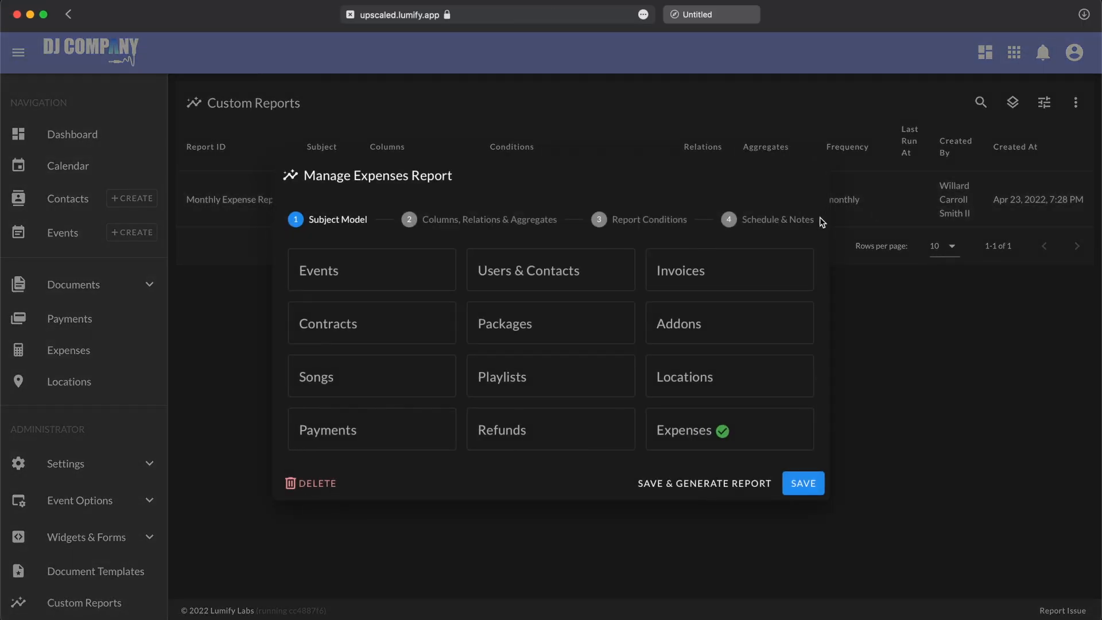
pyautogui.click(676, 485)
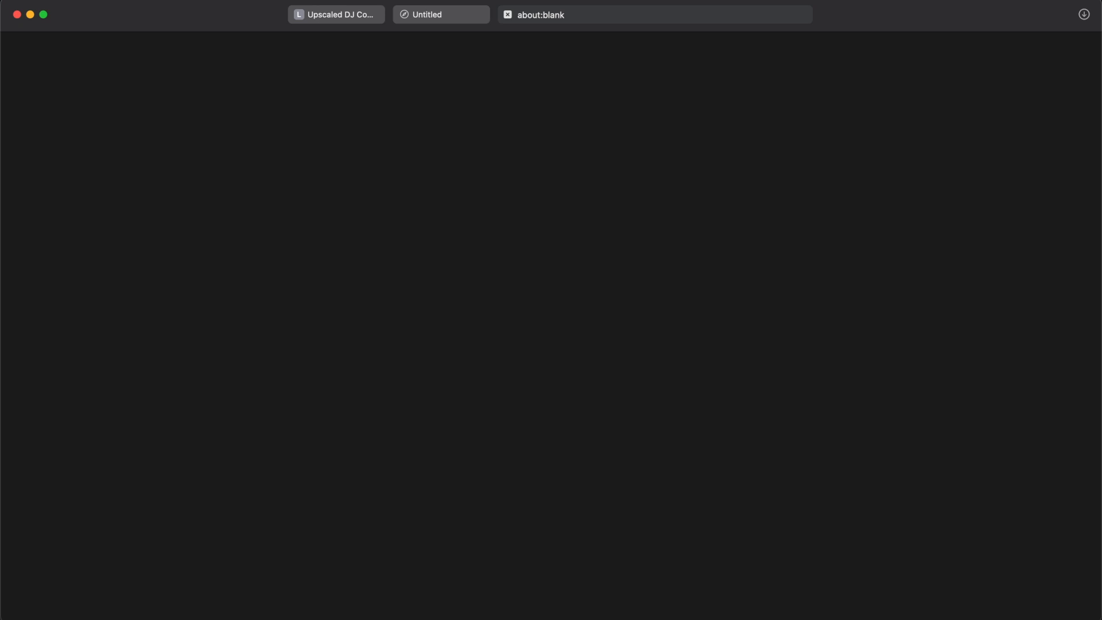
pyautogui.click(880, 618)
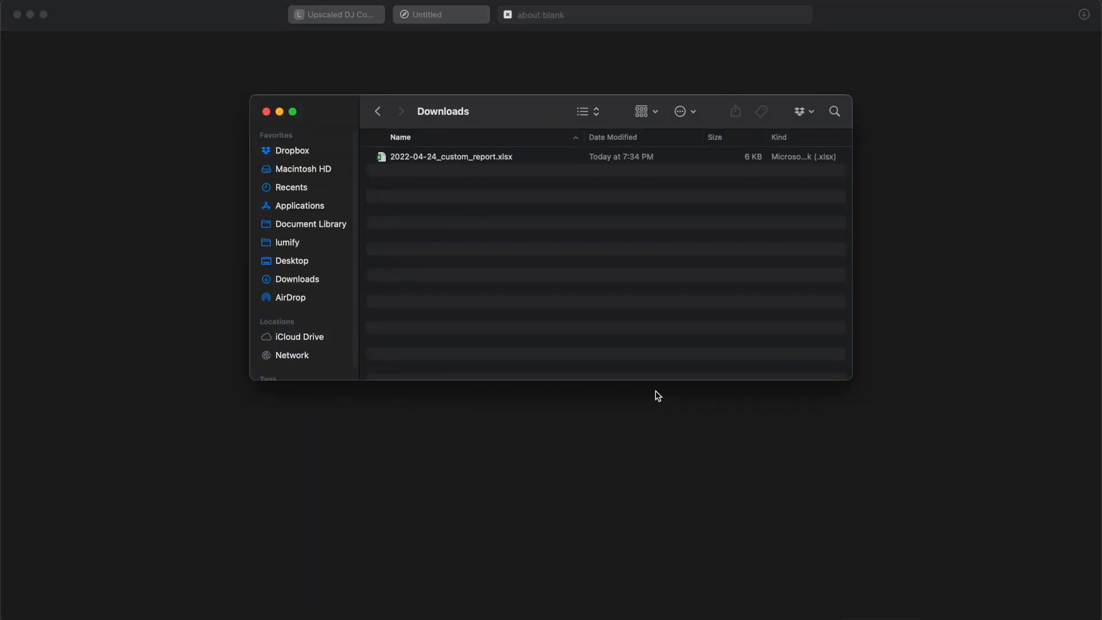
pyautogui.doubleClick(446, 155)
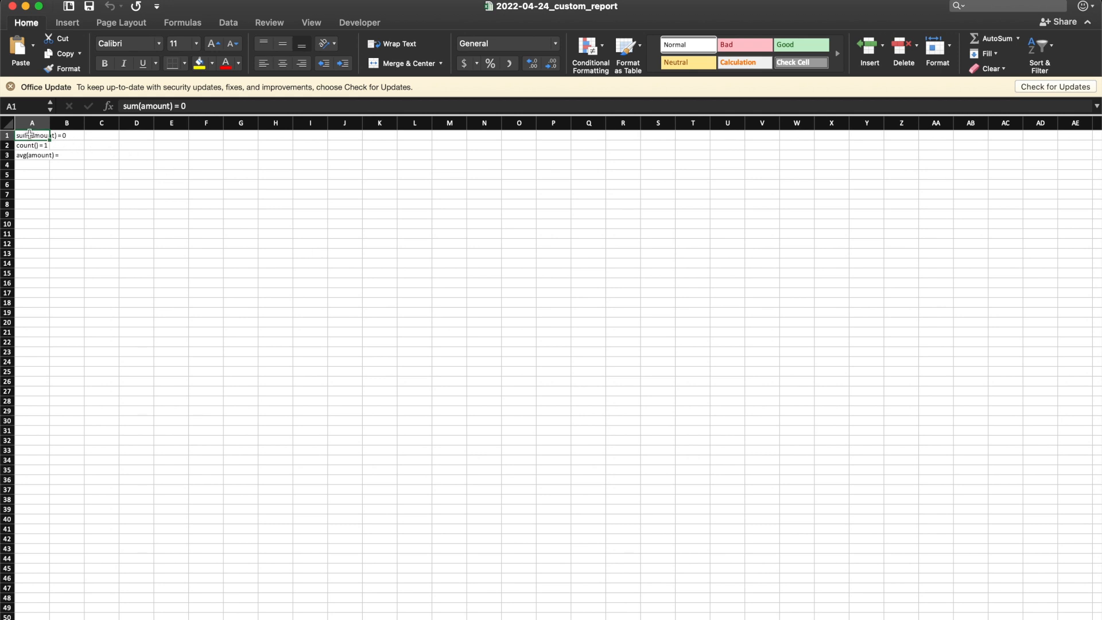
pyautogui.scroll(5, 30, 135)
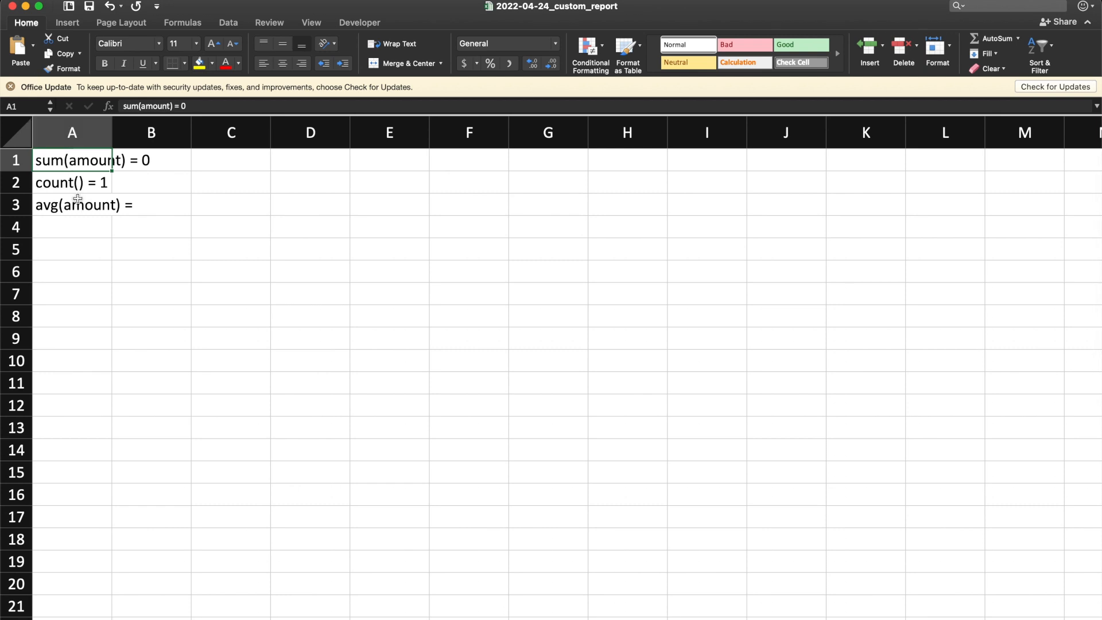
pyautogui.click(12, 6)
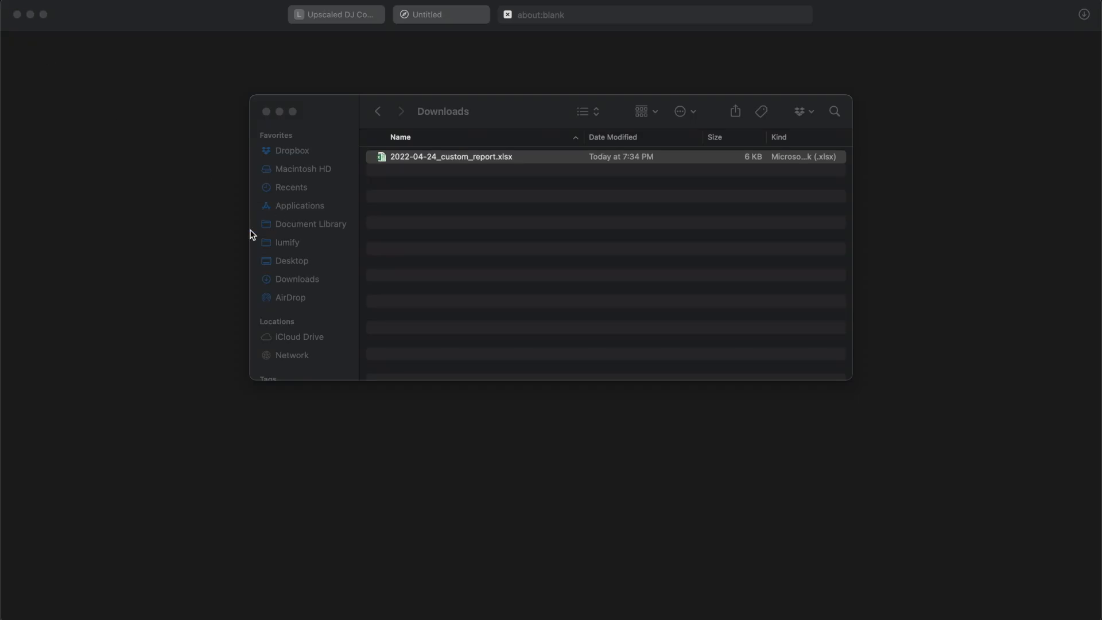
# Step: Back in Lumify, remove the Where Date condition from the expenses report, then save and generate the report again
pyautogui.click(342, 15)
pyautogui.click(511, 219)
pyautogui.click(632, 164)
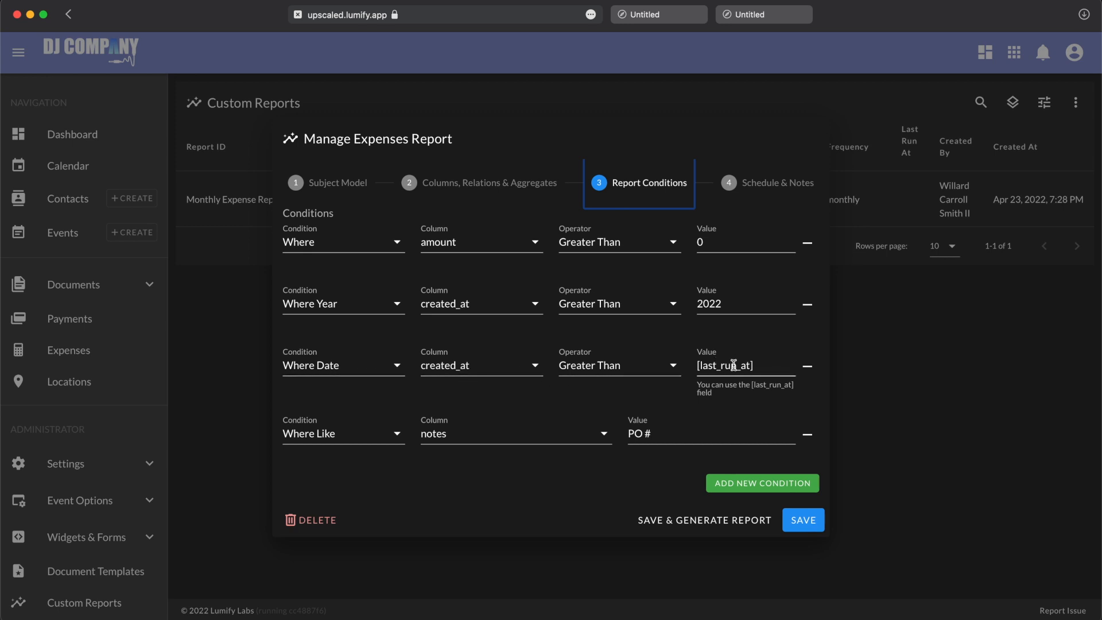
pyautogui.click(808, 368)
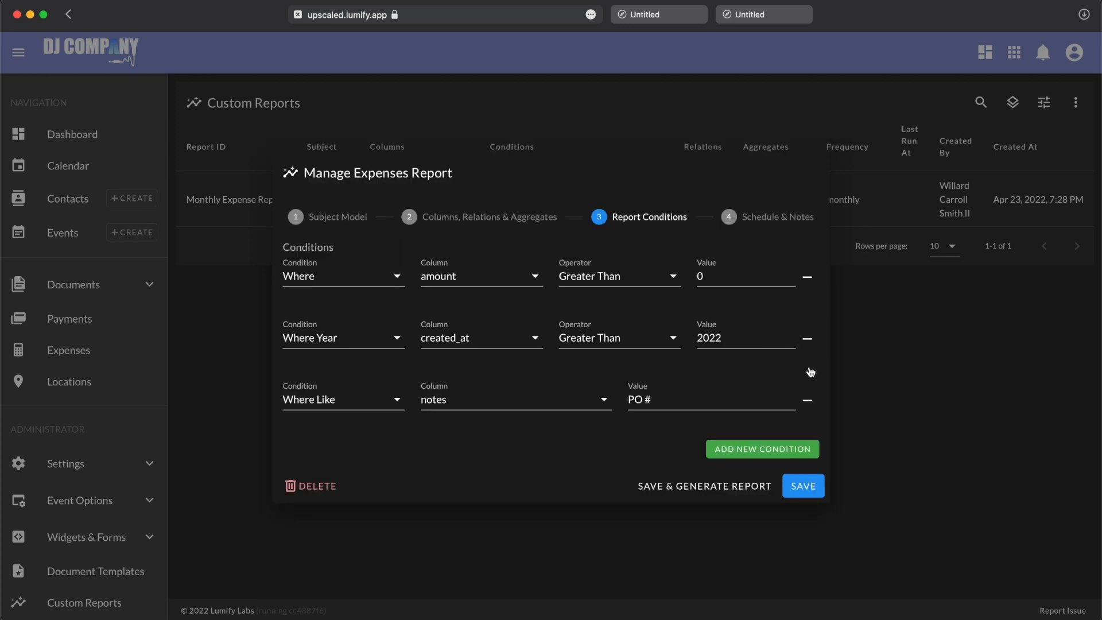
pyautogui.click(735, 487)
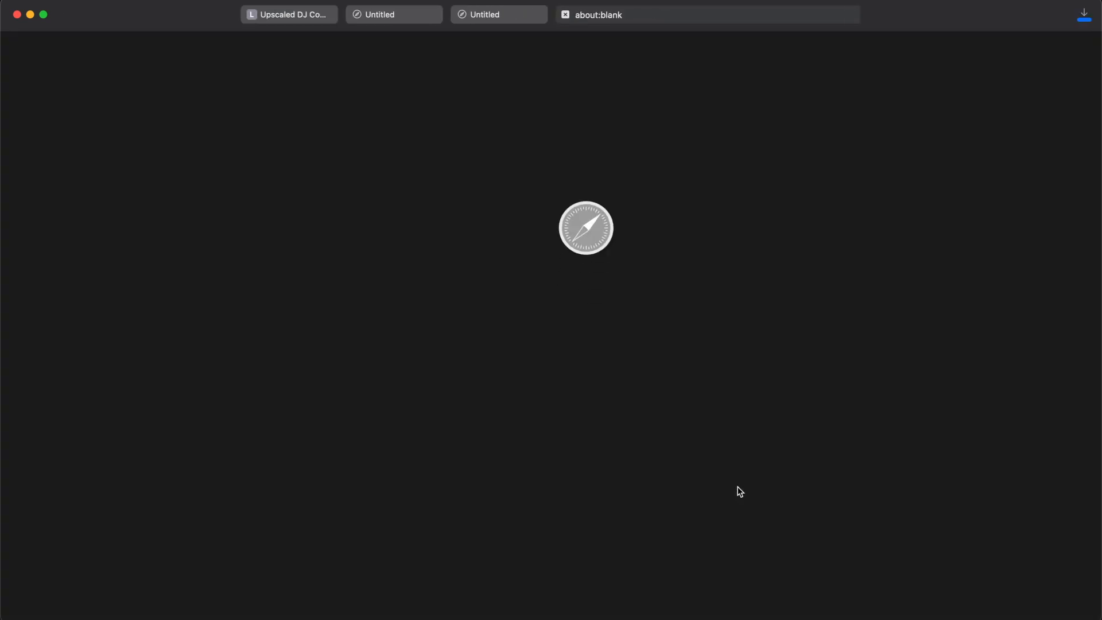
# Step: Open the newly downloaded 2022-04-24_custom_report-4 file in Excel and examine its expense rows and aggregates
pyautogui.click(885, 619)
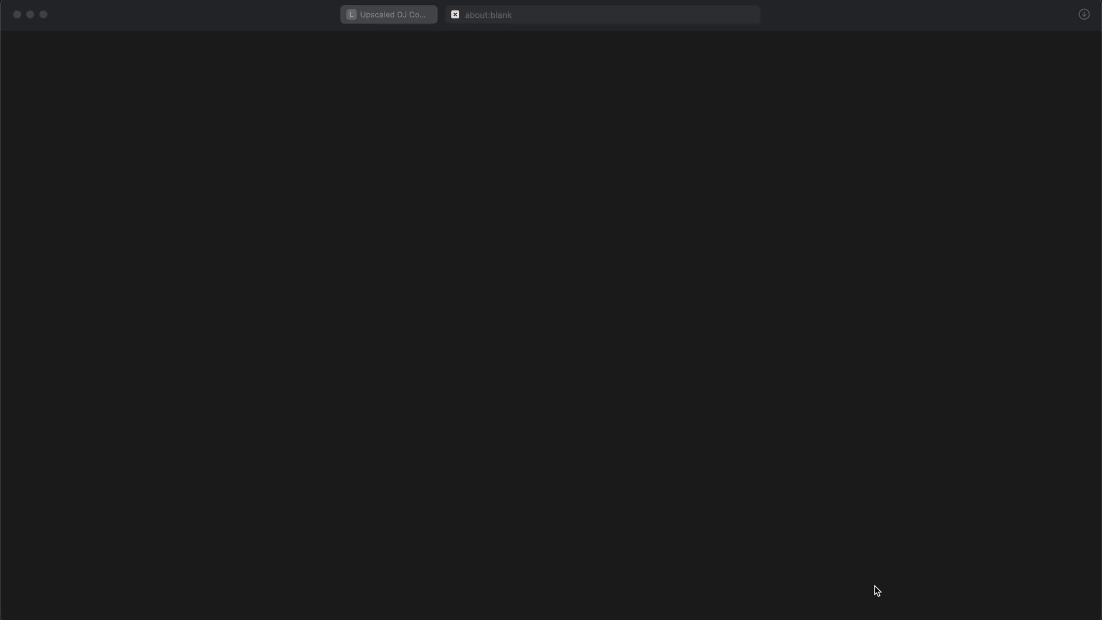
pyautogui.click(868, 613)
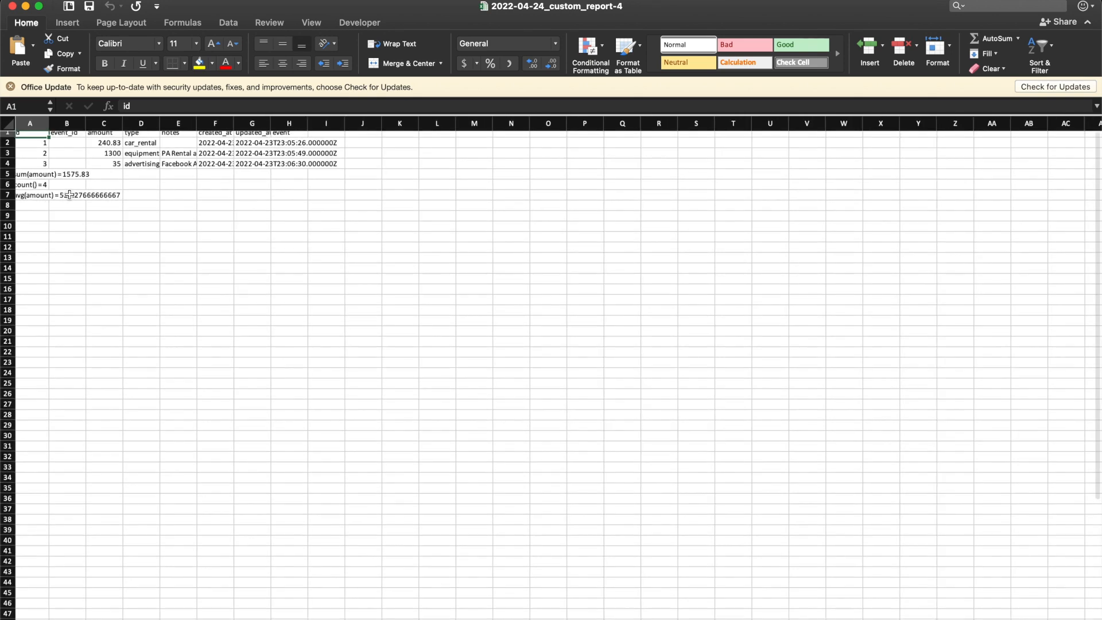
pyautogui.scroll(10, 70, 195)
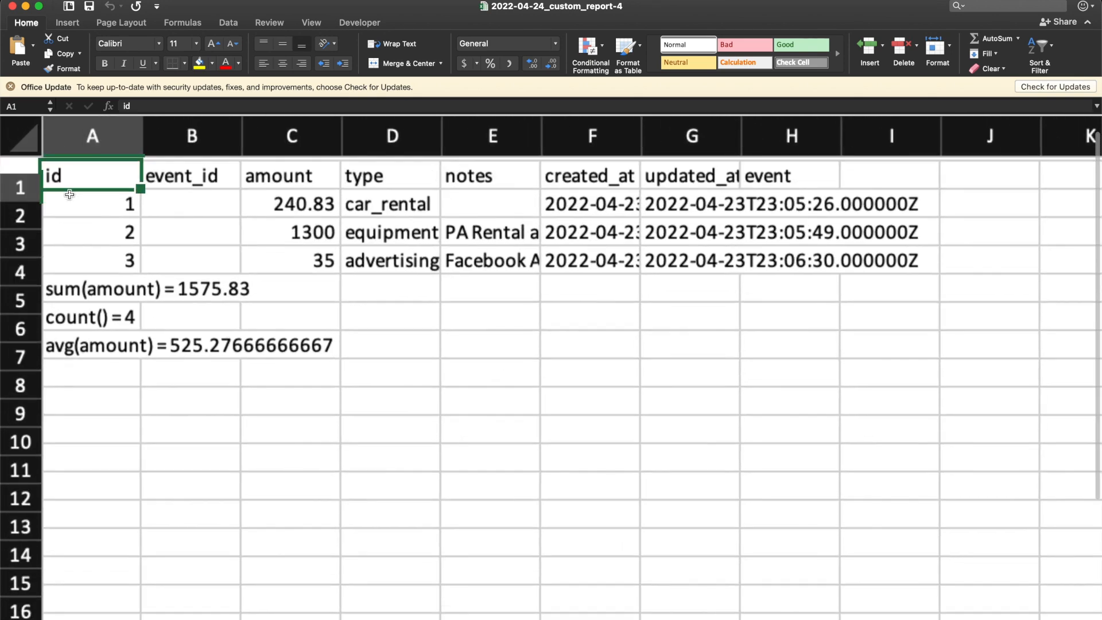
# Step: Examine the id through updated_at columns of the exported report, widening the notes column to show its full text
pyautogui.click(86, 136)
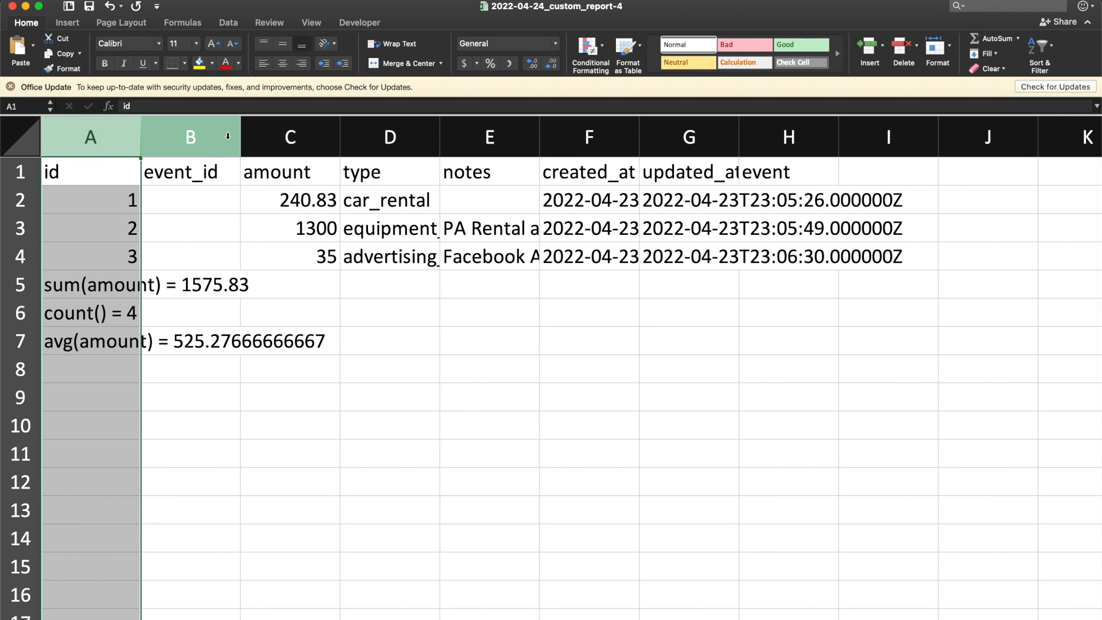
pyautogui.click(224, 136)
pyautogui.click(289, 134)
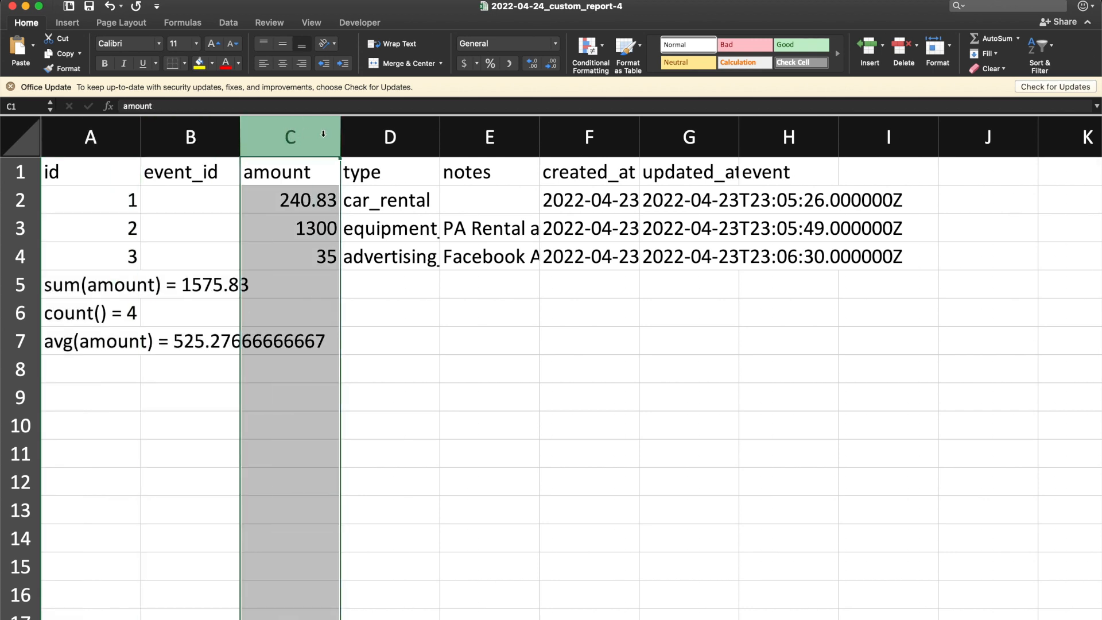
pyautogui.click(384, 136)
pyautogui.click(485, 136)
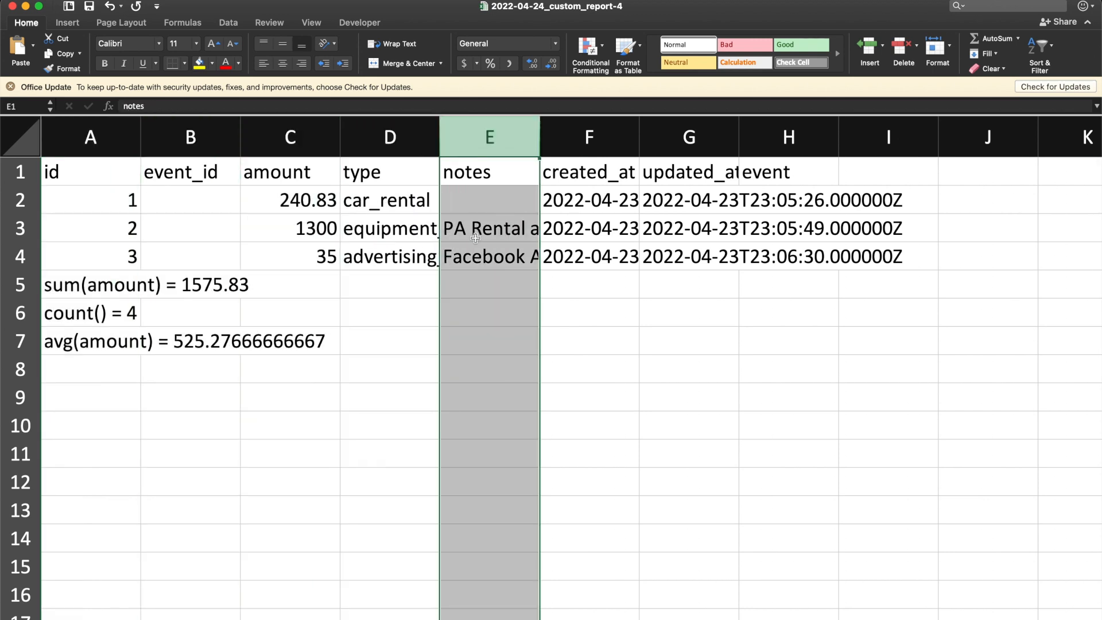
pyautogui.moveTo(539, 137); pyautogui.dragTo(706, 140)
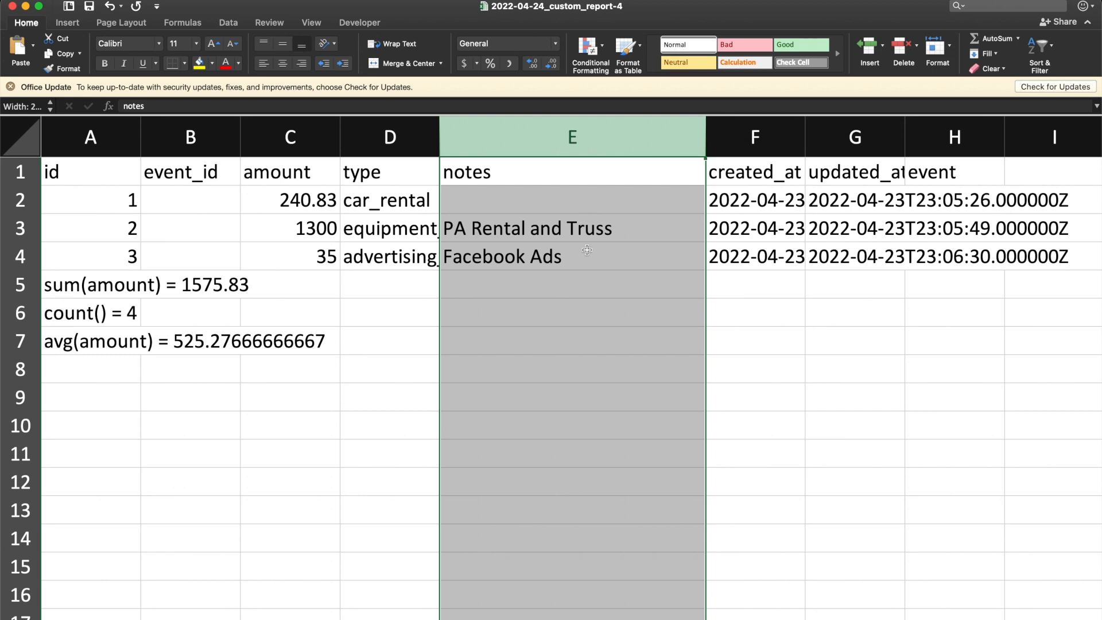
pyautogui.click(761, 138)
pyautogui.click(827, 139)
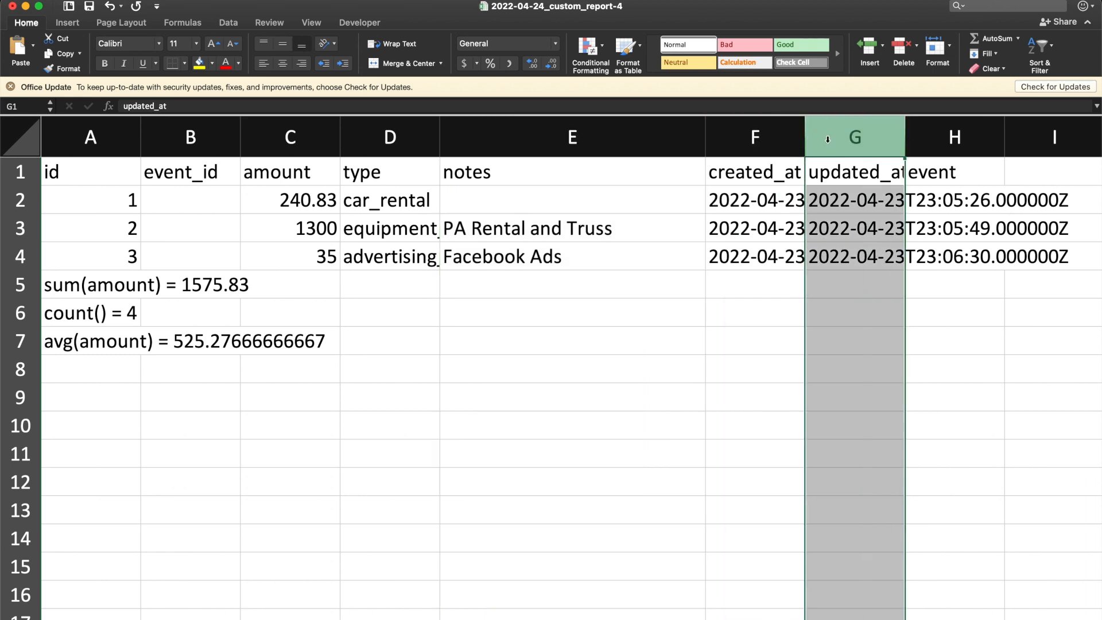
# Step: Widen the event and updated_at columns so the timestamps fit, and examine the event column
pyautogui.moveTo(1002, 131); pyautogui.dragTo(1078, 132)
pyautogui.click(987, 138)
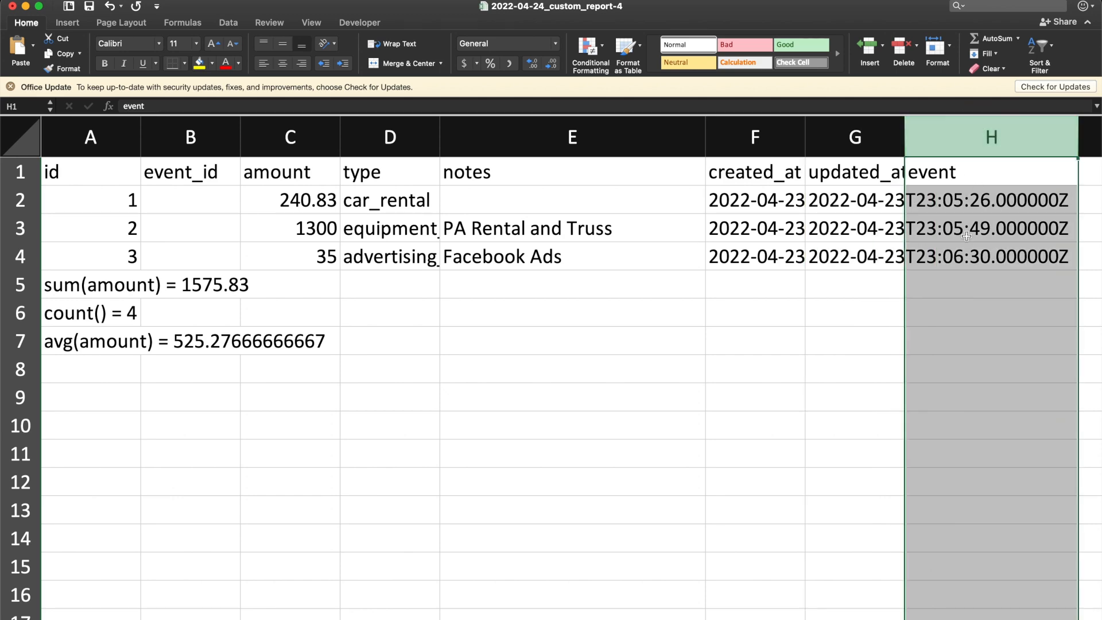
pyautogui.scroll(-5, 959, 229)
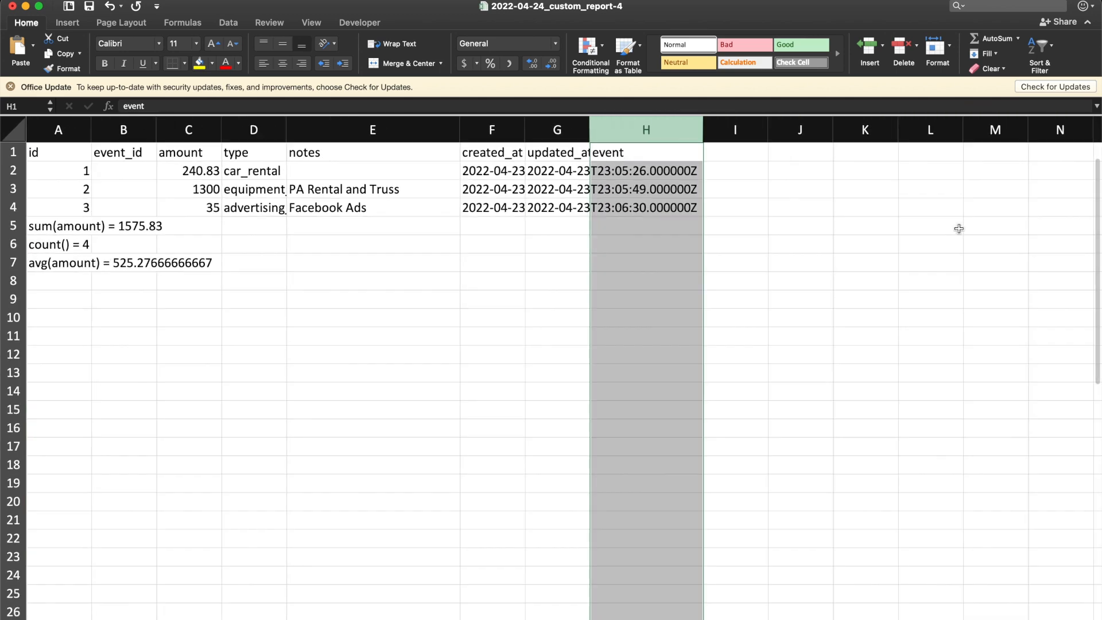
pyautogui.moveTo(584, 132); pyautogui.dragTo(716, 132)
pyautogui.click(758, 185)
pyautogui.click(750, 154)
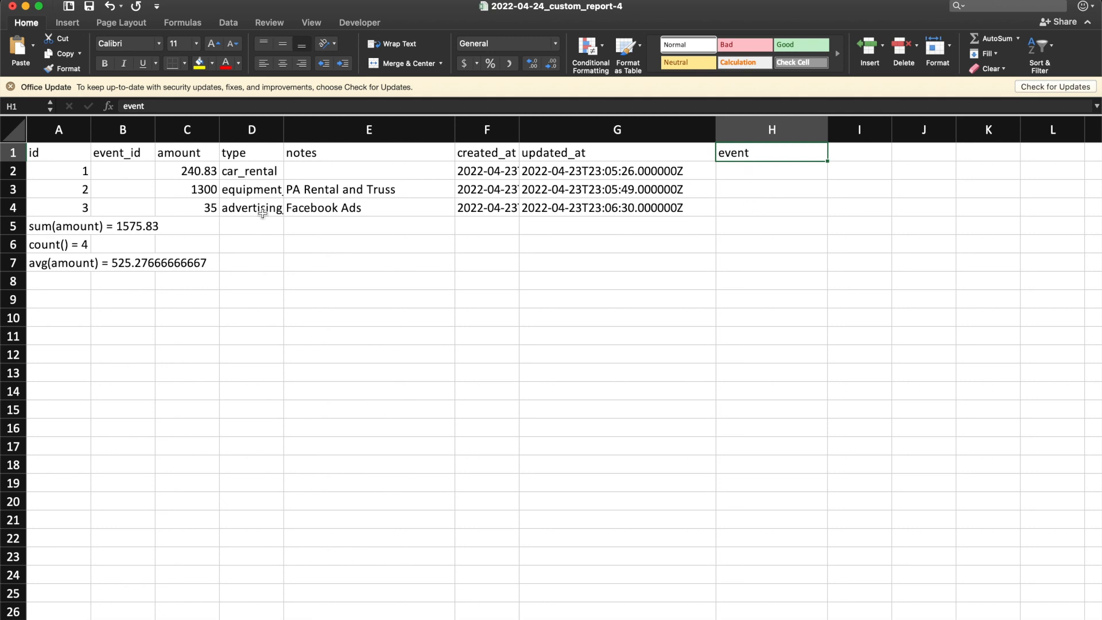
# Step: Compare the sum, count and avg aggregate rows with the amounts in C2:C4, and check the event column below its header
pyautogui.click(55, 228)
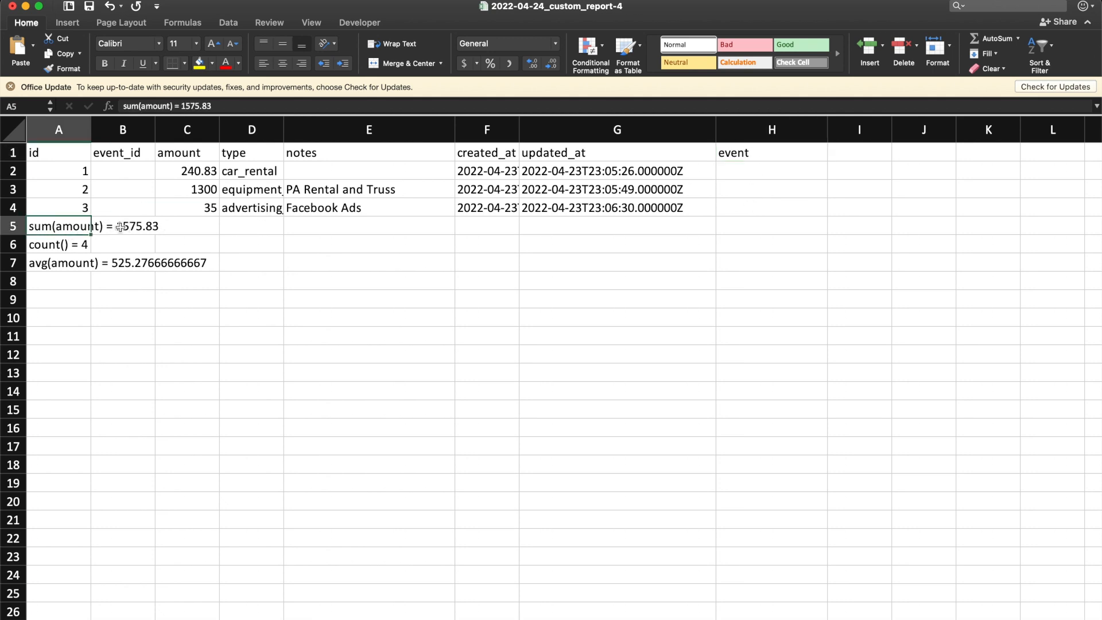
pyautogui.moveTo(195, 180); pyautogui.dragTo(197, 207)
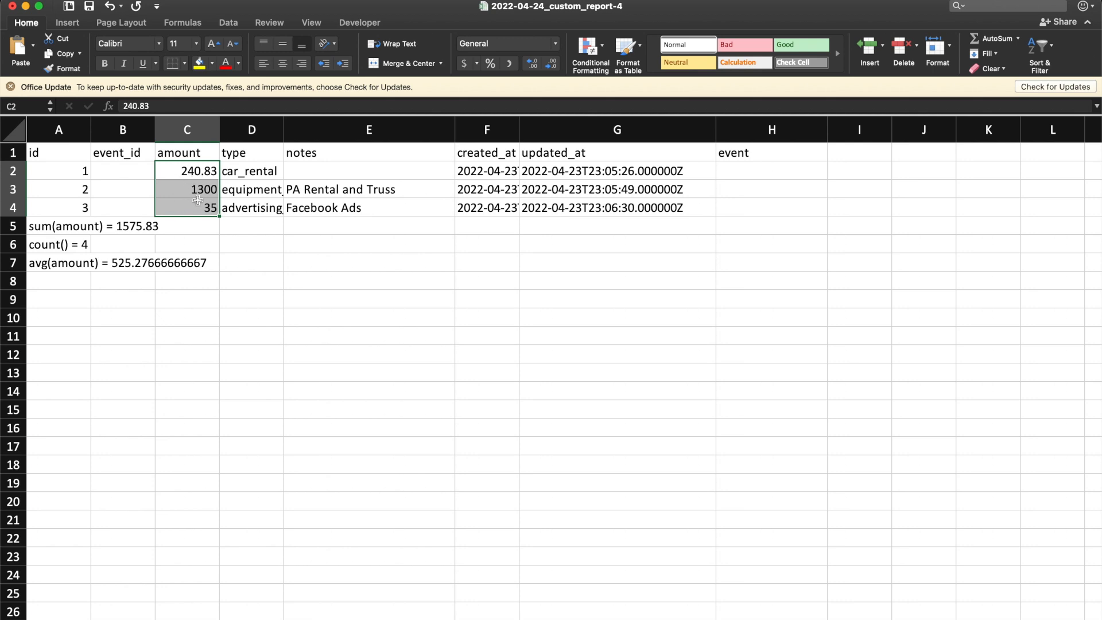
pyautogui.click(69, 244)
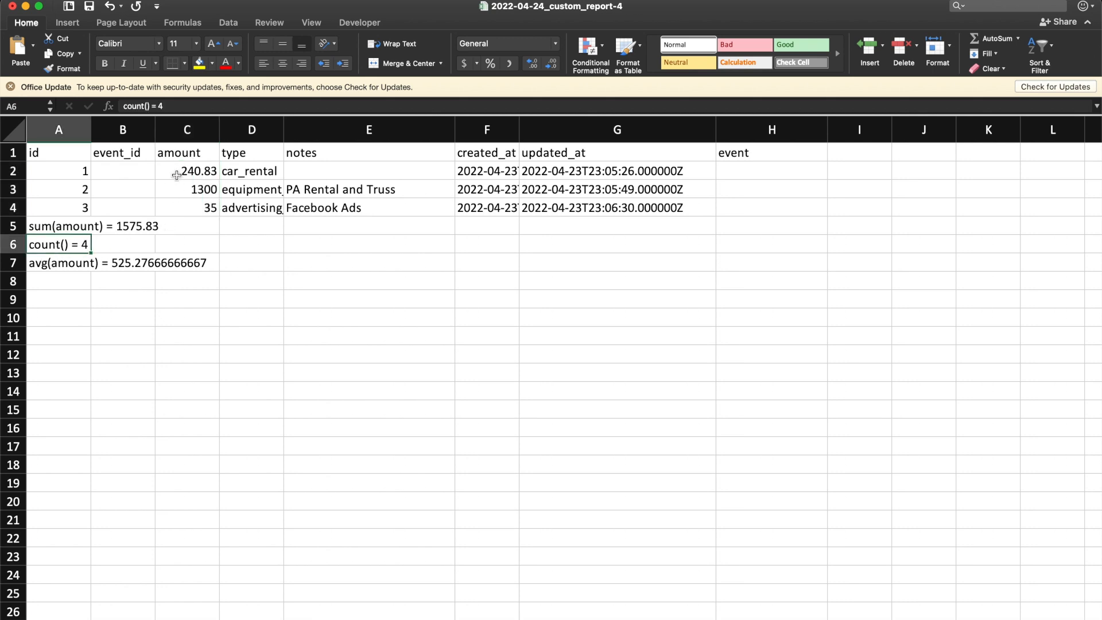
pyautogui.click(58, 264)
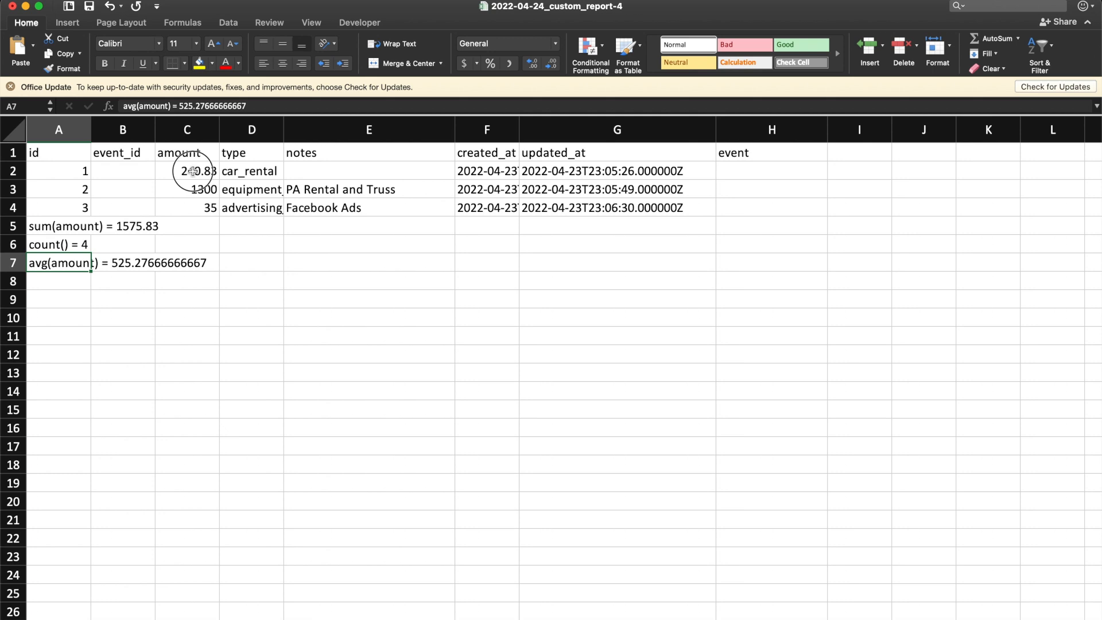
pyautogui.moveTo(189, 171); pyautogui.dragTo(192, 210)
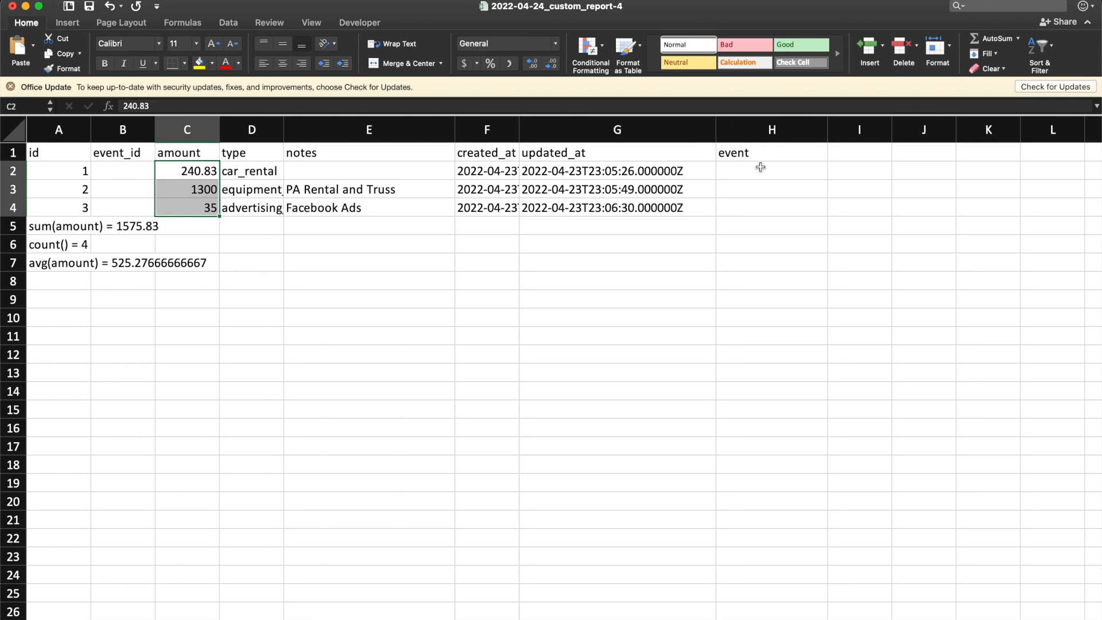
pyautogui.click(744, 222)
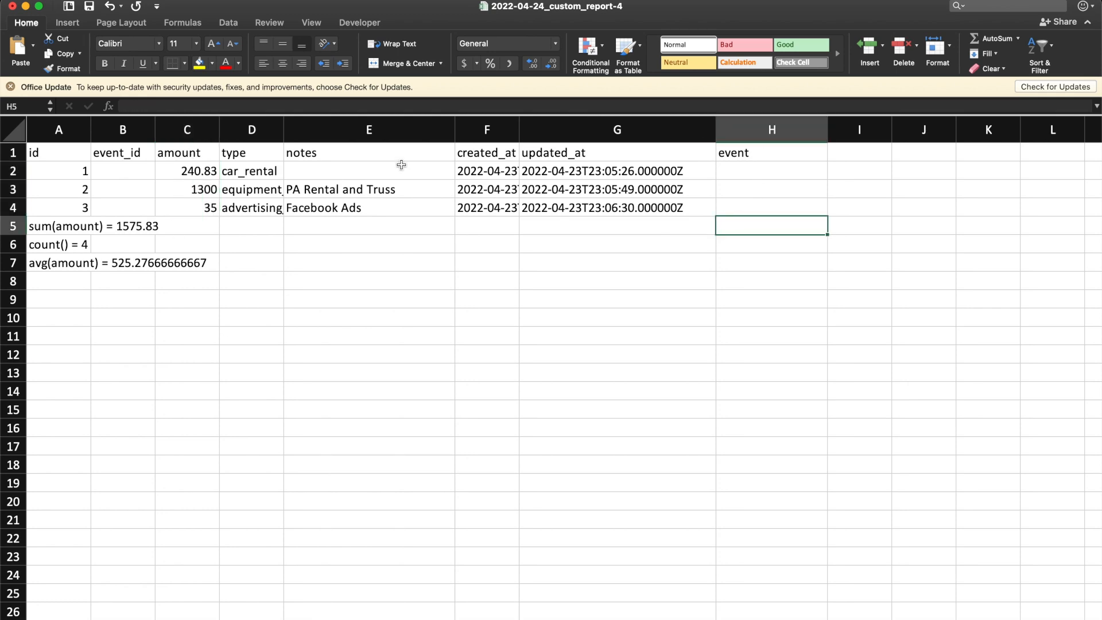
# Step: Close the 2022-04-24_custom_report-4 workbook without saving and open the Expenses list in Lumify
pyautogui.click(12, 6)
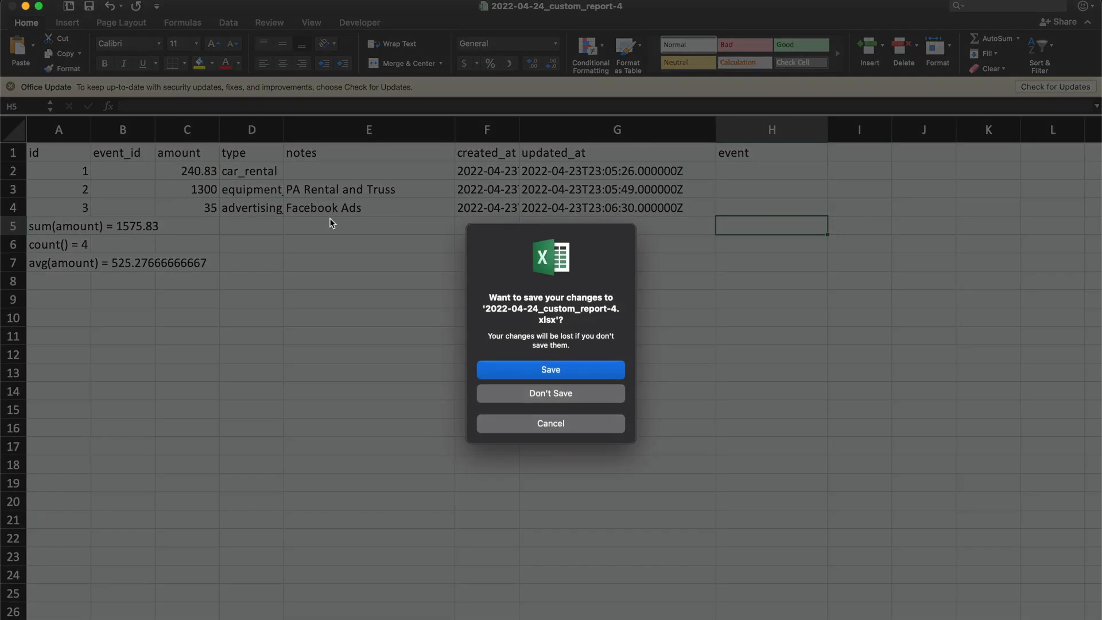
pyautogui.click(534, 399)
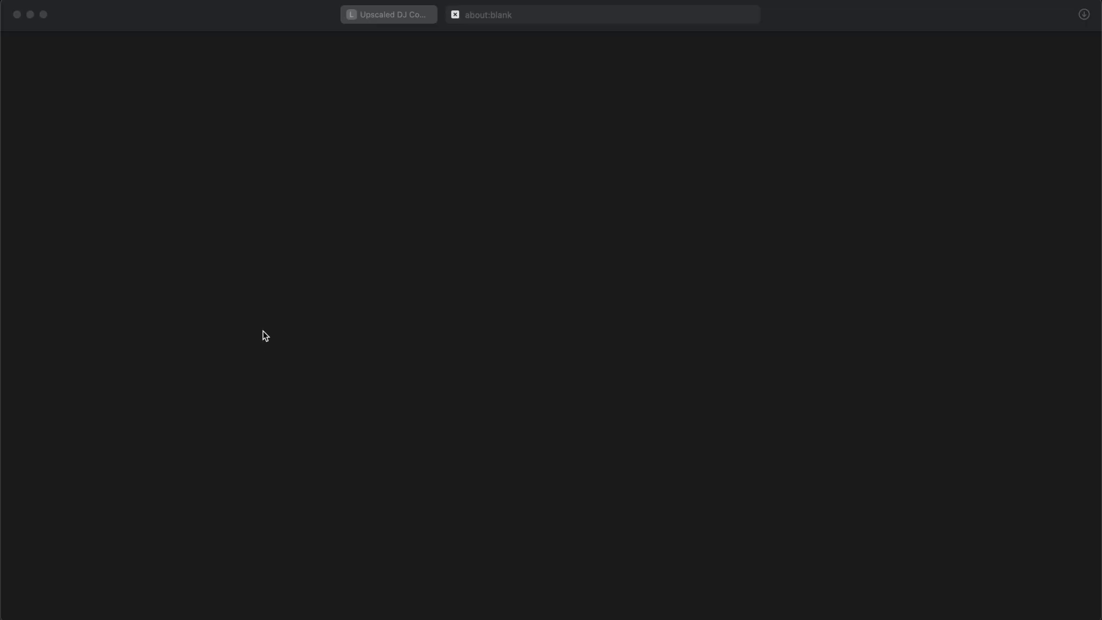
pyautogui.click(379, 19)
pyautogui.click(210, 311)
pyautogui.click(101, 352)
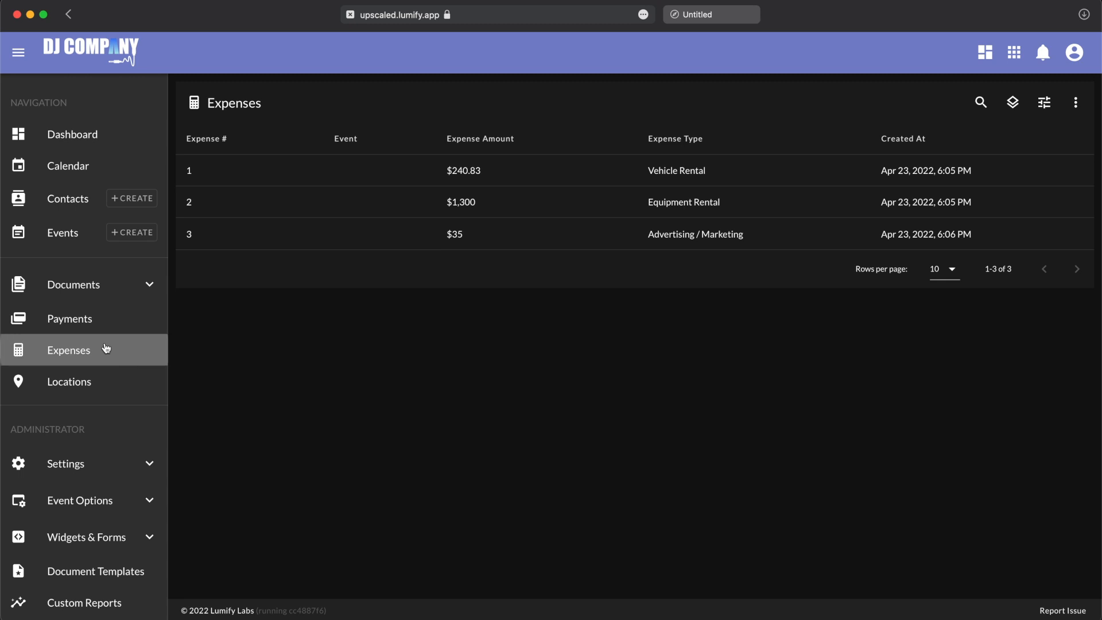
# Step: Set the Vehicle Rental expense's related event to Smith-Jones Wedding and save the expense
pyautogui.click(467, 170)
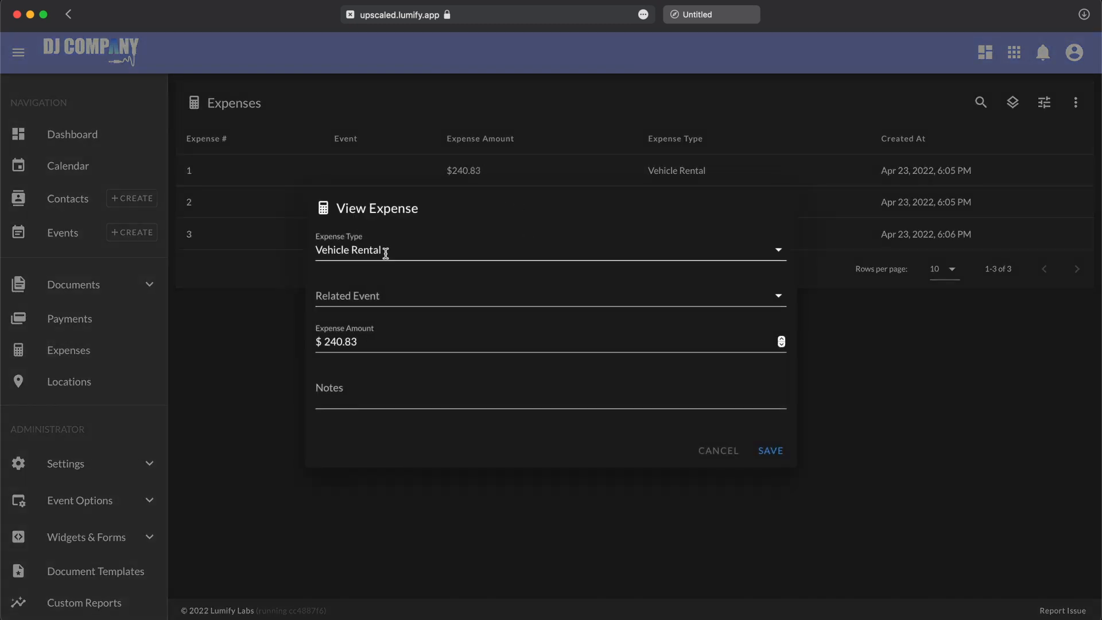
pyautogui.click(429, 293)
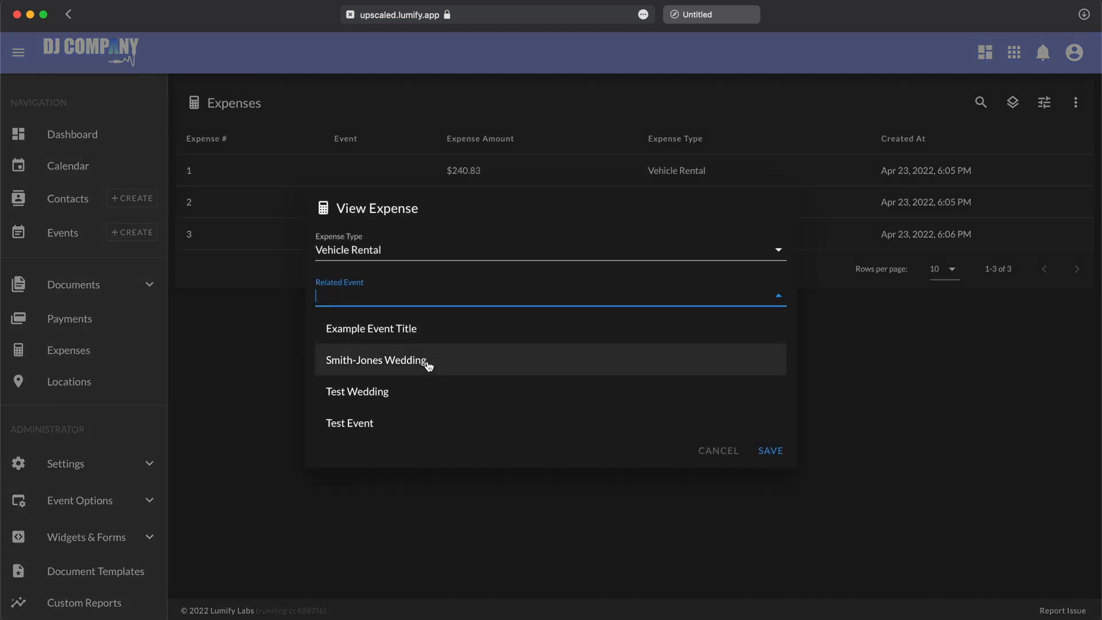
pyautogui.click(400, 362)
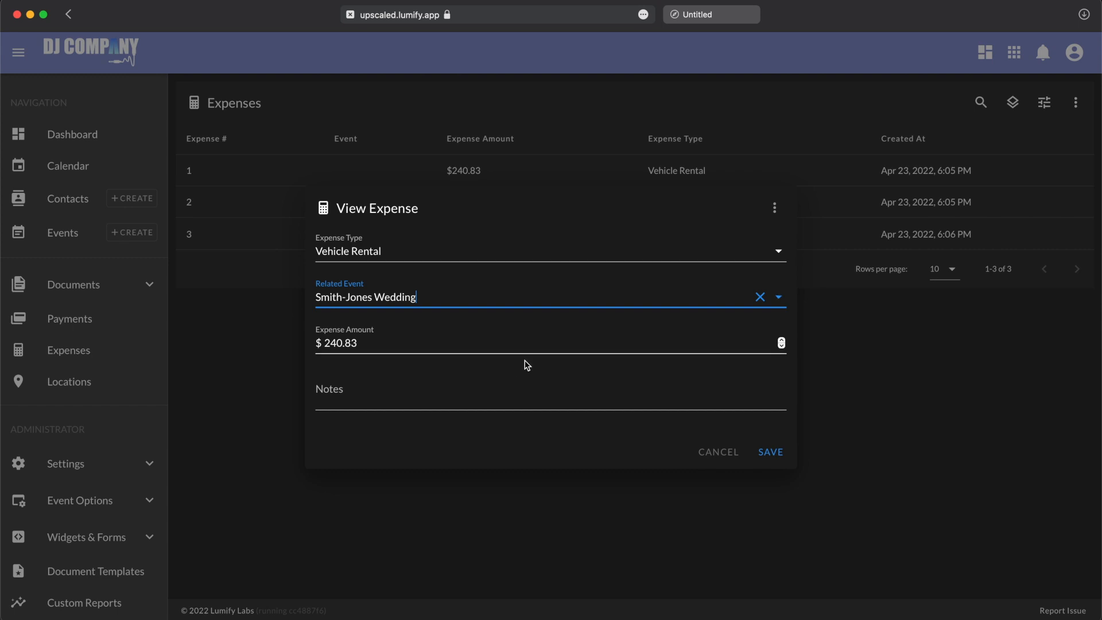
pyautogui.click(772, 453)
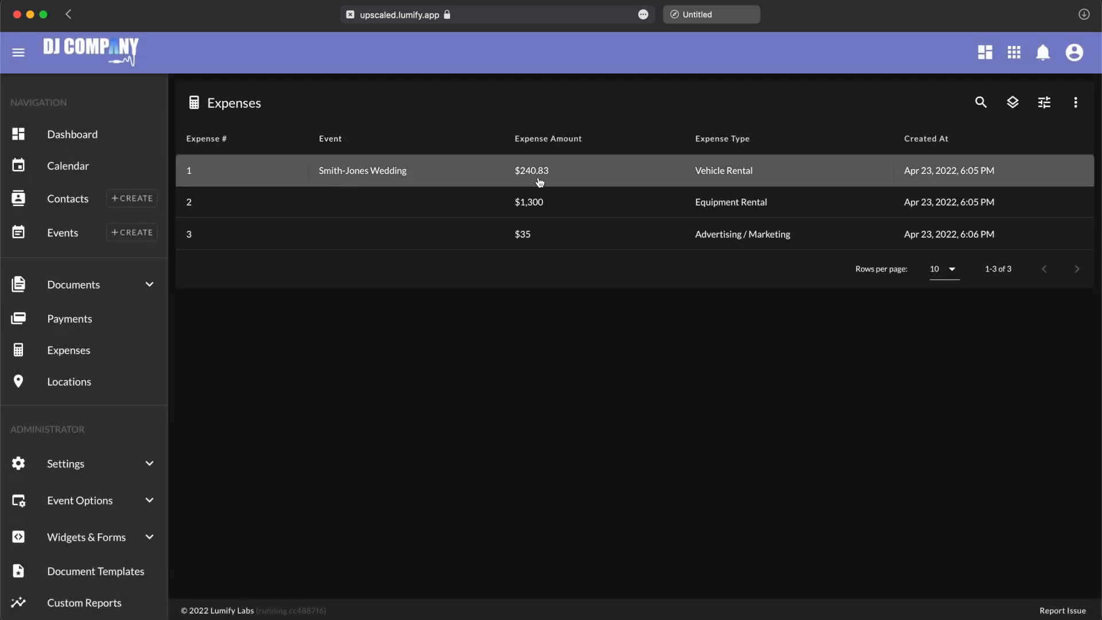
# Step: Open the Monthly Expense Report from Custom Reports, then save and generate it again
pyautogui.click(138, 591)
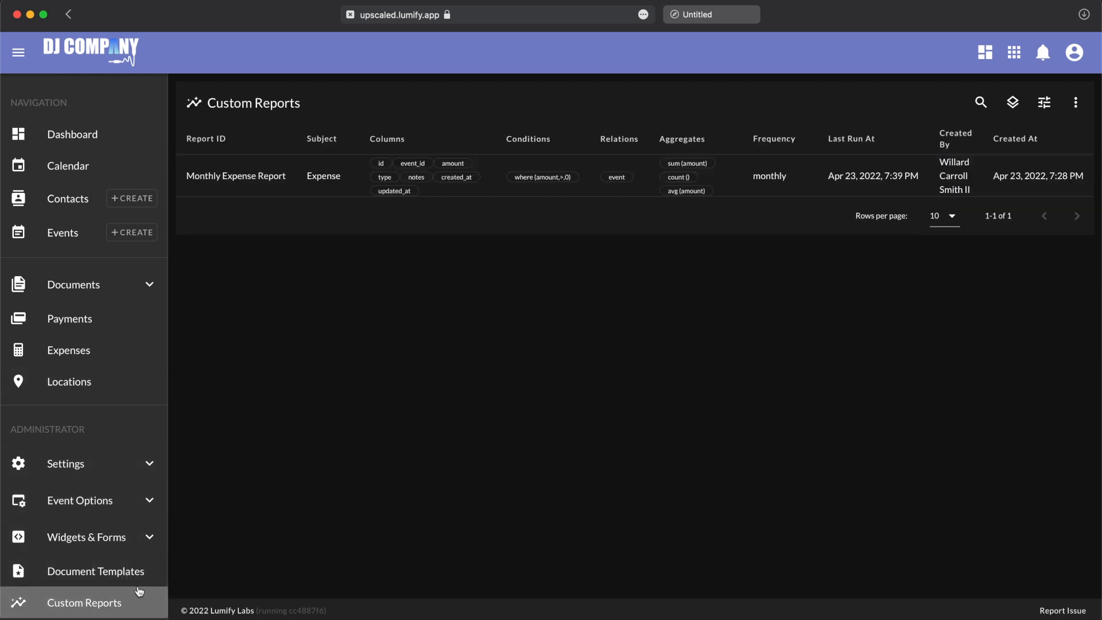
pyautogui.click(654, 183)
pyautogui.click(706, 482)
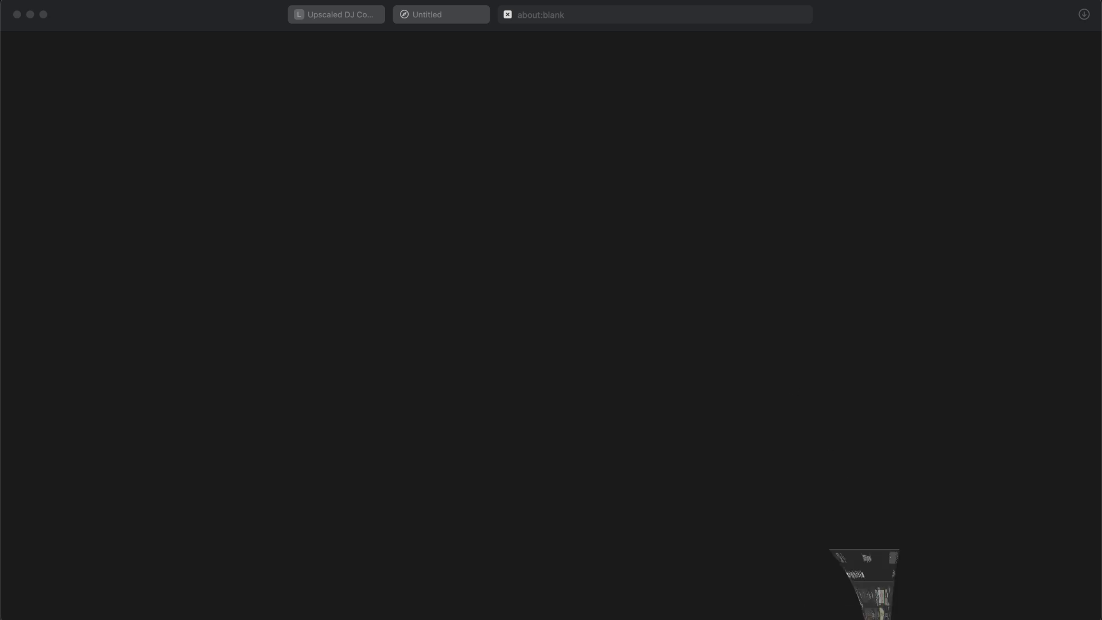
# Step: In the 2022-04-24_custom_report-5 workbook in Excel, widen the updated_at and event columns and enlarge the formula bar to show H2's full contents
pyautogui.scroll(5, 77, 166)
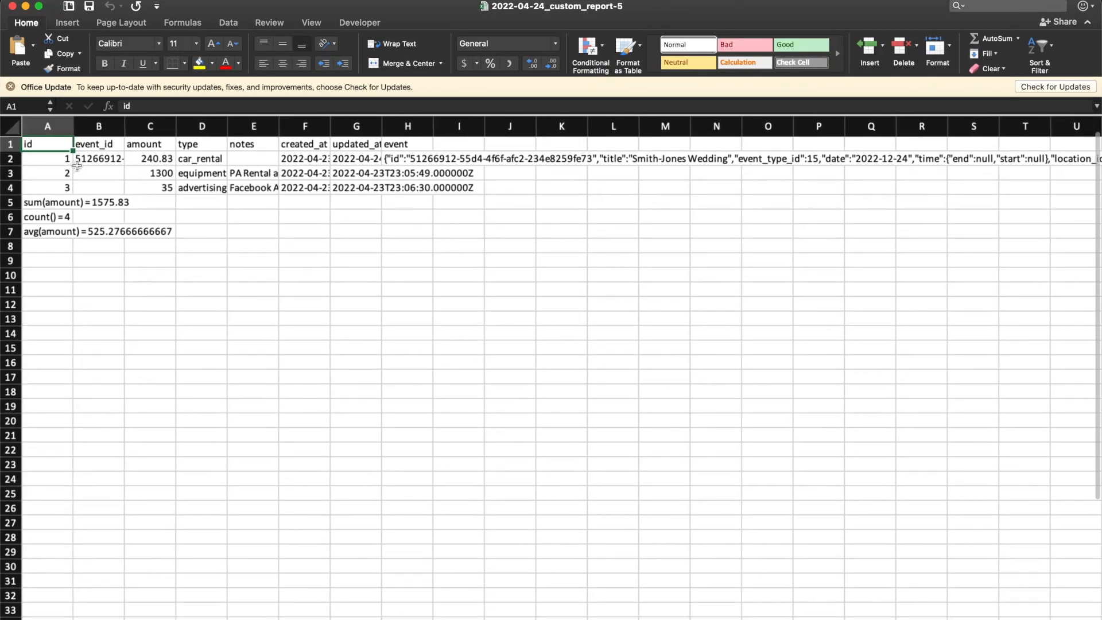
pyautogui.moveTo(435, 124); pyautogui.dragTo(608, 123)
pyautogui.moveTo(397, 119); pyautogui.dragTo(540, 122)
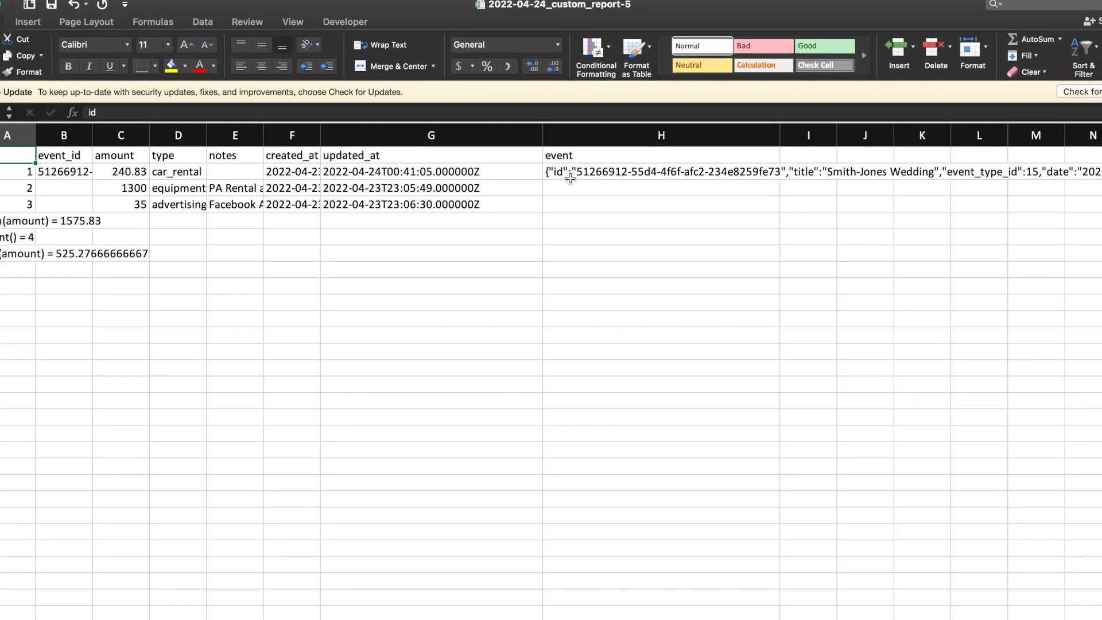
pyautogui.click(566, 197)
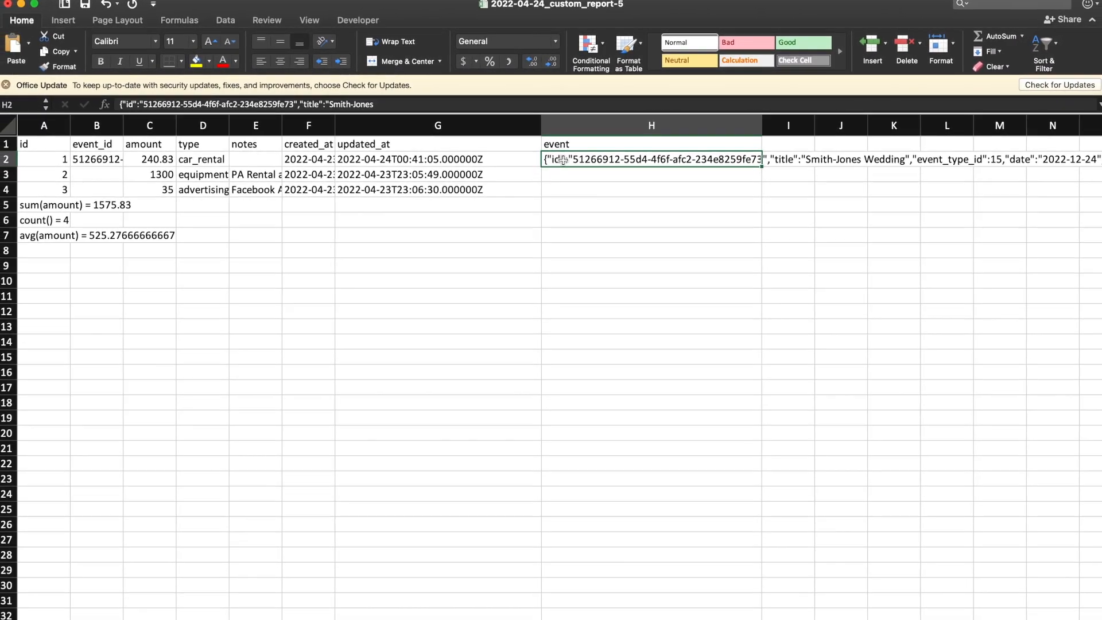
pyautogui.moveTo(539, 115); pyautogui.dragTo(543, 226)
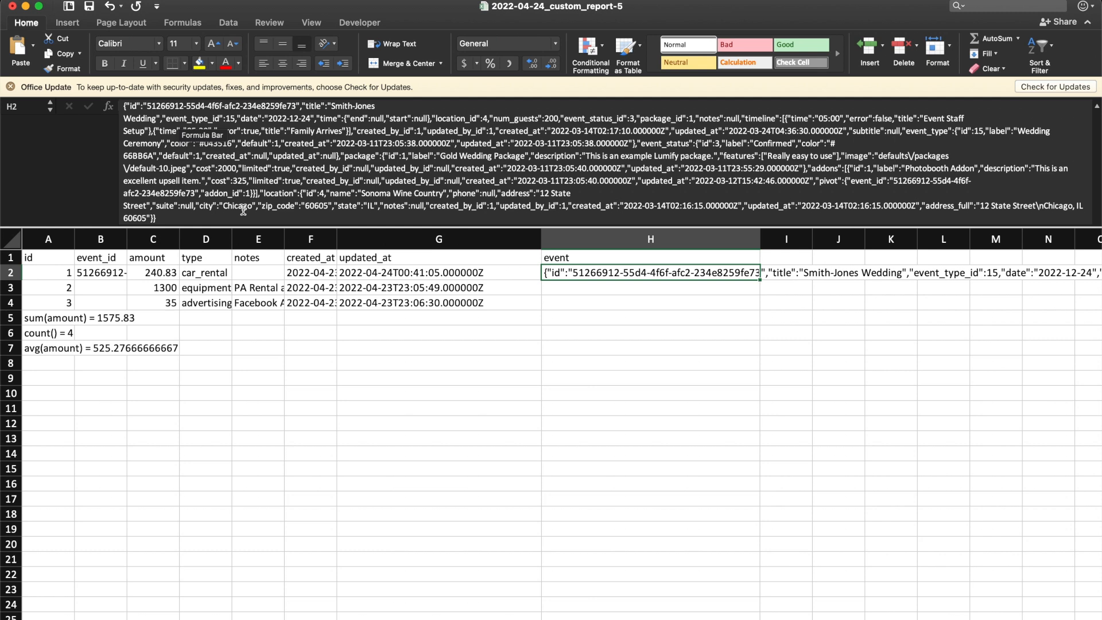
# Step: Examine the event data in cell H2, highlighting its date, event status, package, addons and location details
pyautogui.moveTo(306, 105); pyautogui.dragTo(331, 117)
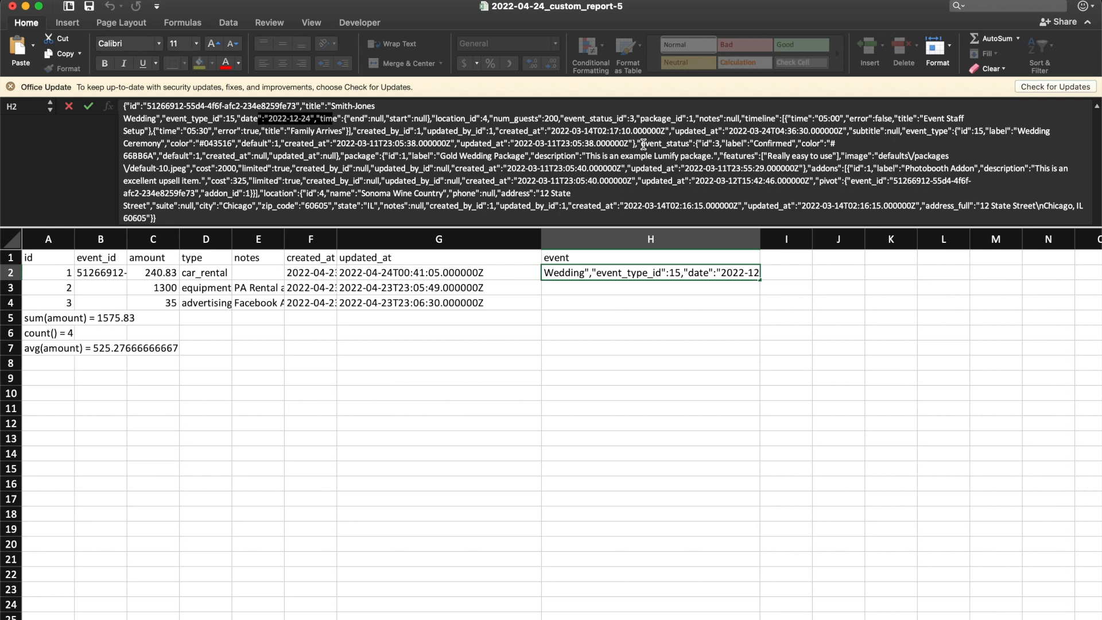
pyautogui.moveTo(643, 144); pyautogui.dragTo(784, 150)
pyautogui.click(414, 156)
pyautogui.click(443, 156)
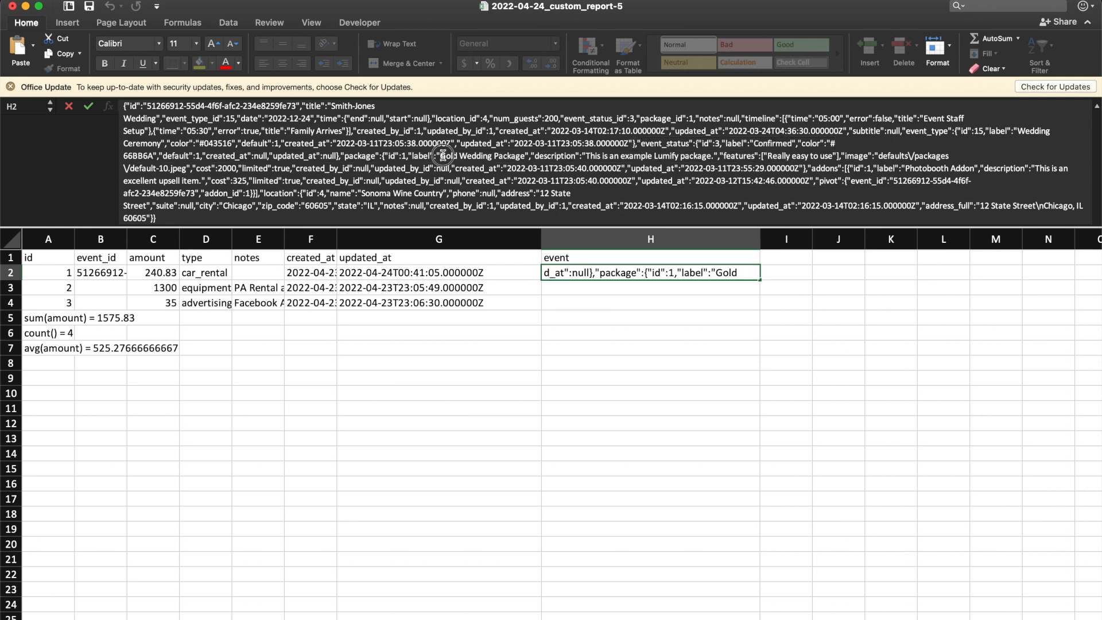
pyautogui.moveTo(443, 155); pyautogui.dragTo(581, 161)
pyautogui.moveTo(877, 168); pyautogui.dragTo(931, 168)
pyautogui.moveTo(325, 193); pyautogui.dragTo(395, 215)
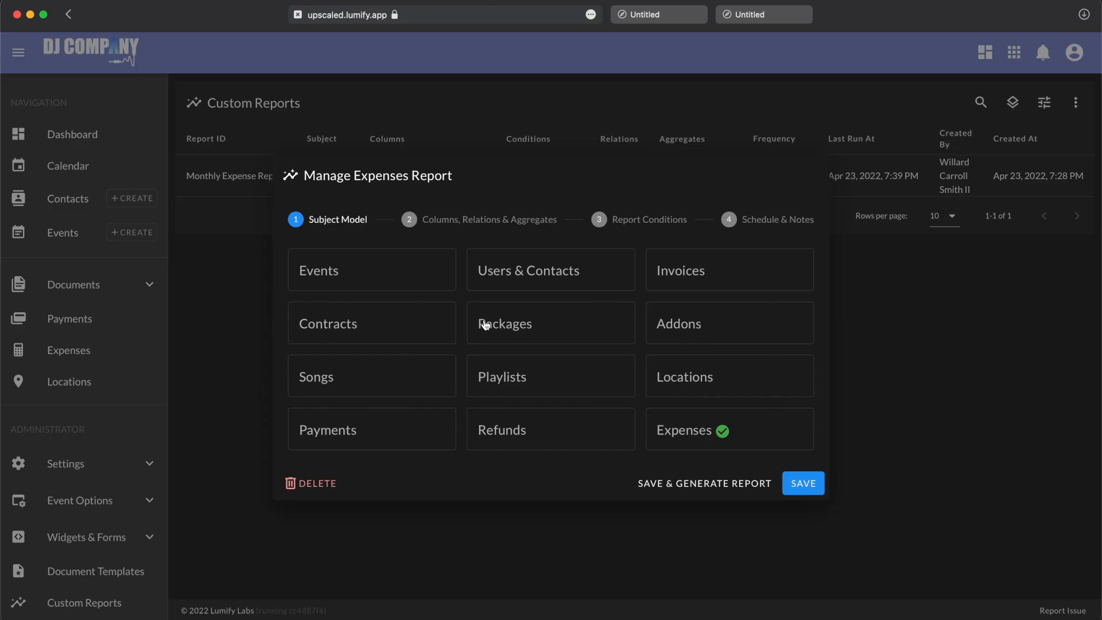
# Step: Back in Lumify, close the expenses report, create a new custom report with Locations as subject model, and show its columns and relations
pyautogui.click(258, 244)
pyautogui.click(1076, 102)
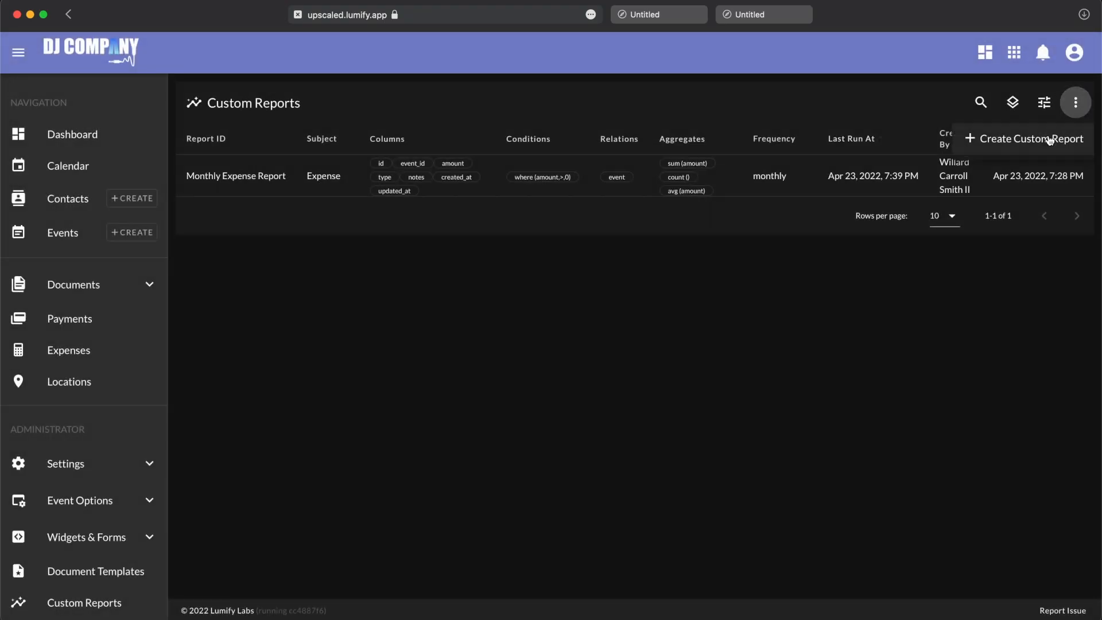
pyautogui.click(1048, 140)
pyautogui.click(451, 326)
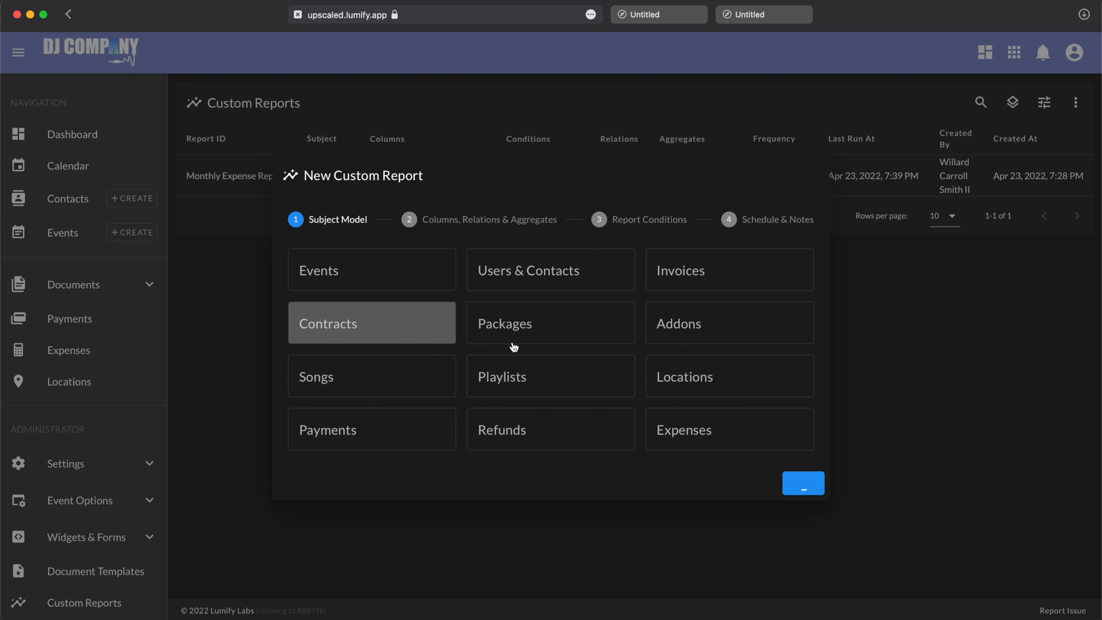
pyautogui.click(718, 281)
pyautogui.click(707, 372)
pyautogui.click(522, 222)
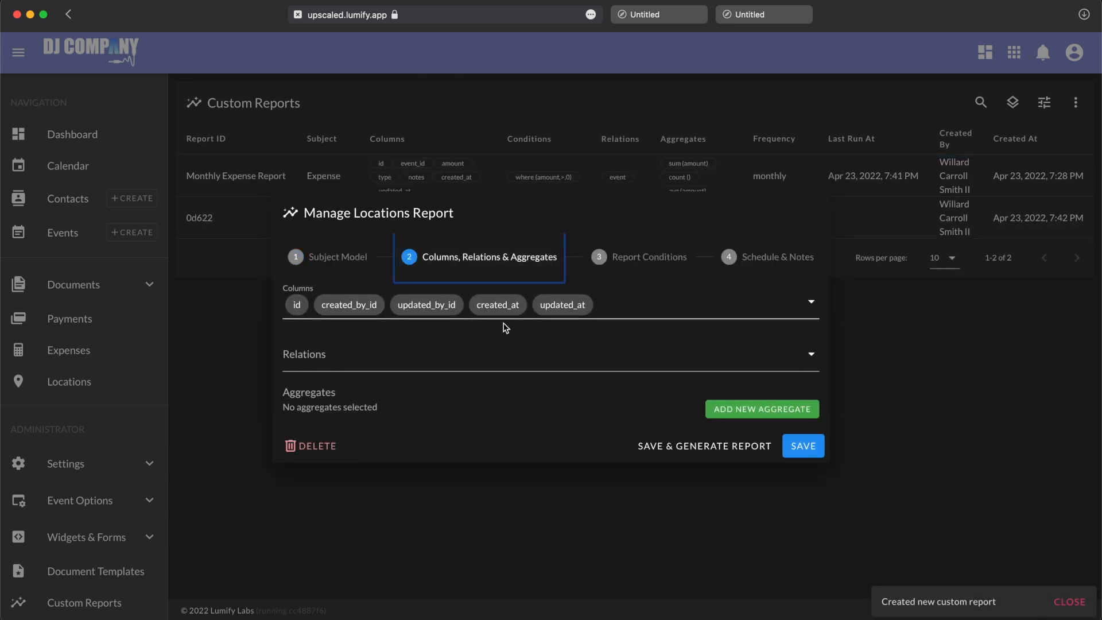
# Step: Change the new report's subject model to Addons and show its columns, relations and aggregates
pyautogui.click(336, 260)
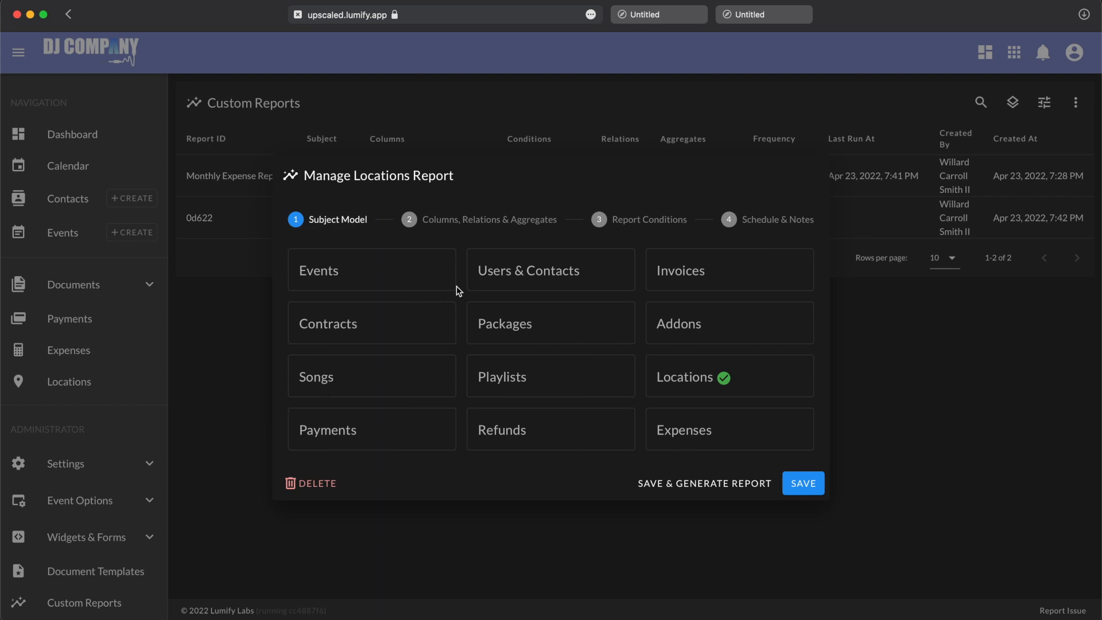
pyautogui.click(672, 325)
pyautogui.click(497, 220)
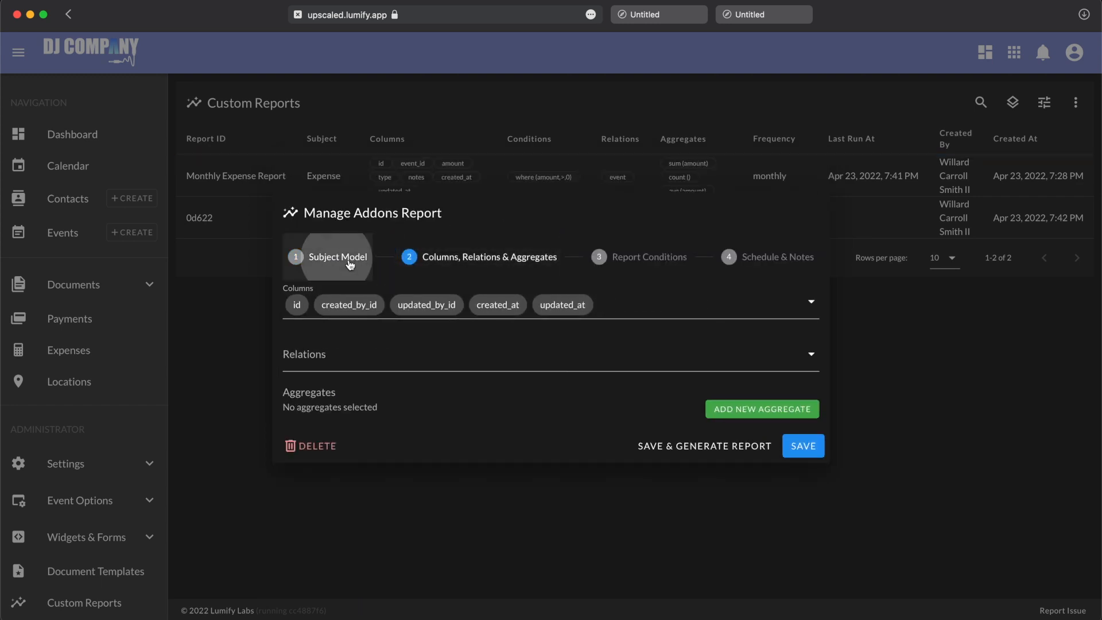
# Step: Change the report's subject model to Contracts and show the relations available for it
pyautogui.click(345, 258)
pyautogui.click(429, 320)
pyautogui.click(463, 234)
pyautogui.click(407, 353)
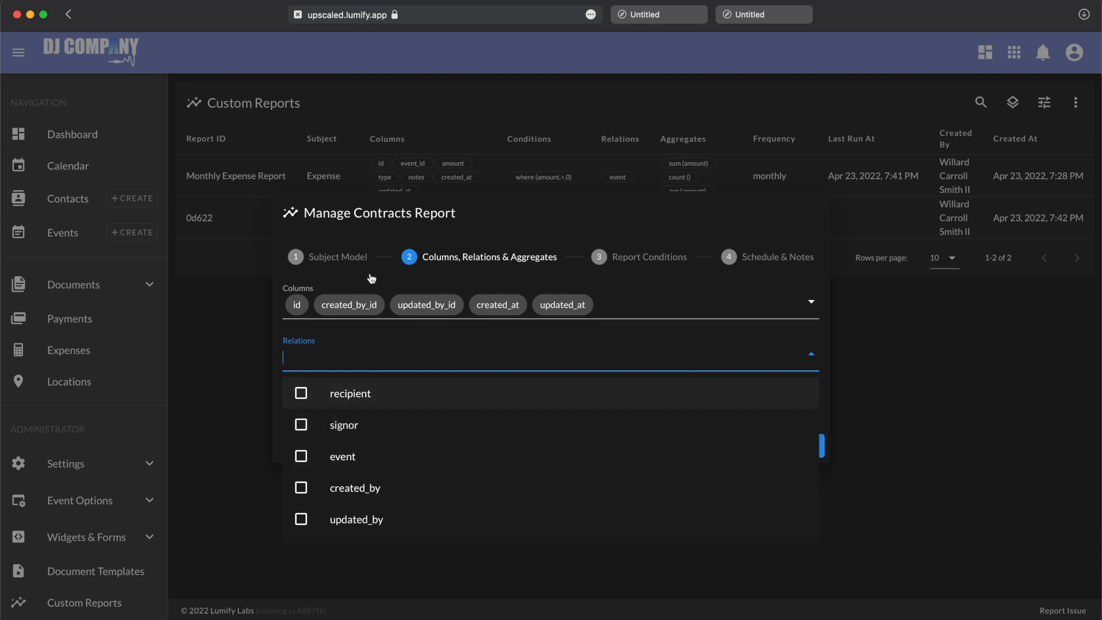
# Step: Switch the report's subject model to Songs and list its available relations
pyautogui.click(357, 256)
pyautogui.click(430, 386)
pyautogui.click(475, 221)
pyautogui.click(392, 355)
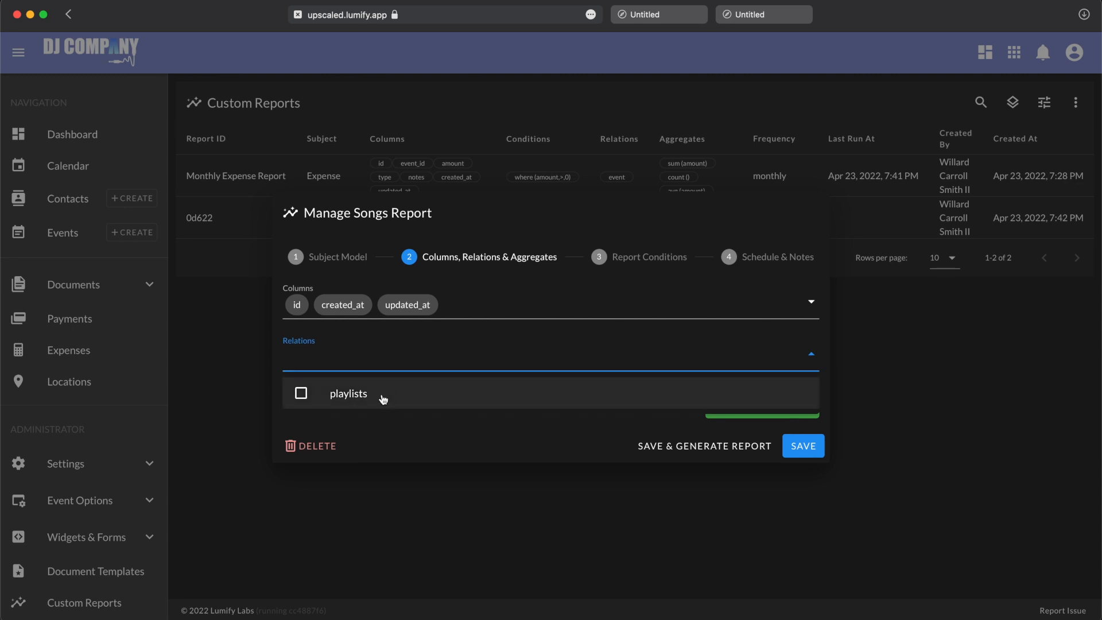
# Step: Set the report's subject model back to Addons, show its available relations, and close the list without choosing any
pyautogui.click(357, 255)
pyautogui.click(699, 322)
pyautogui.click(448, 218)
pyautogui.click(399, 359)
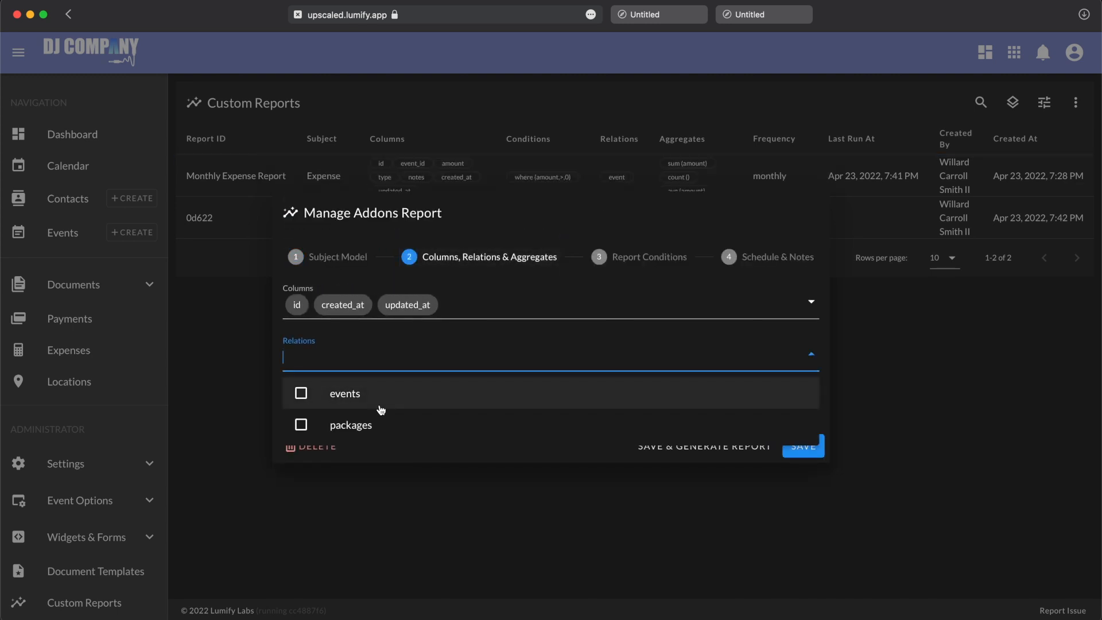
pyautogui.click(398, 281)
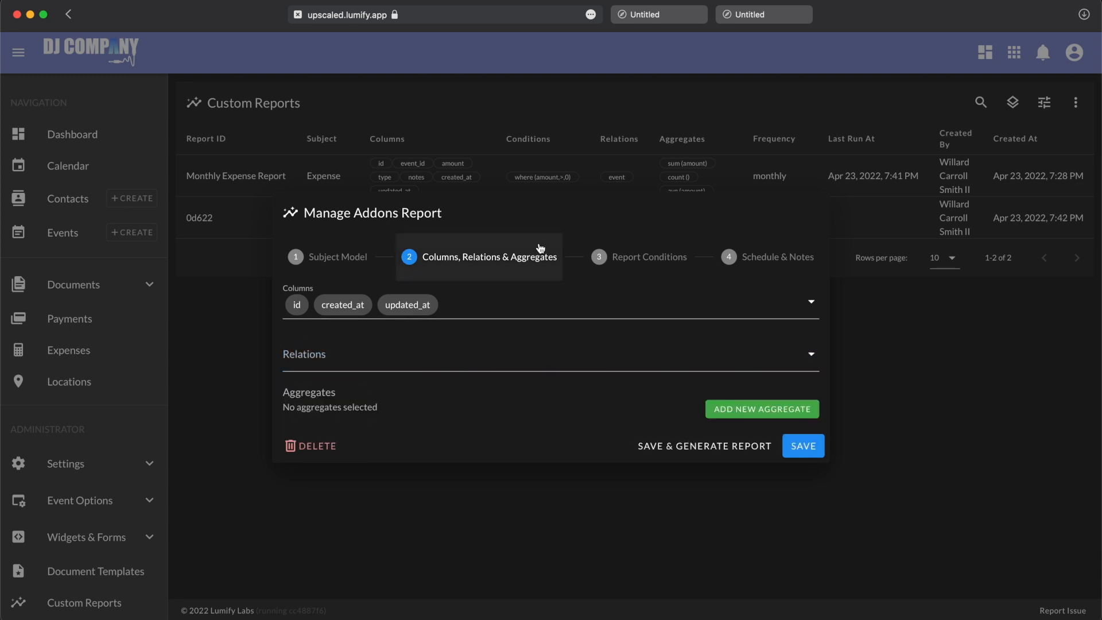
# Step: Go to the Addons report's schedule settings and show the available frequency options
pyautogui.click(747, 256)
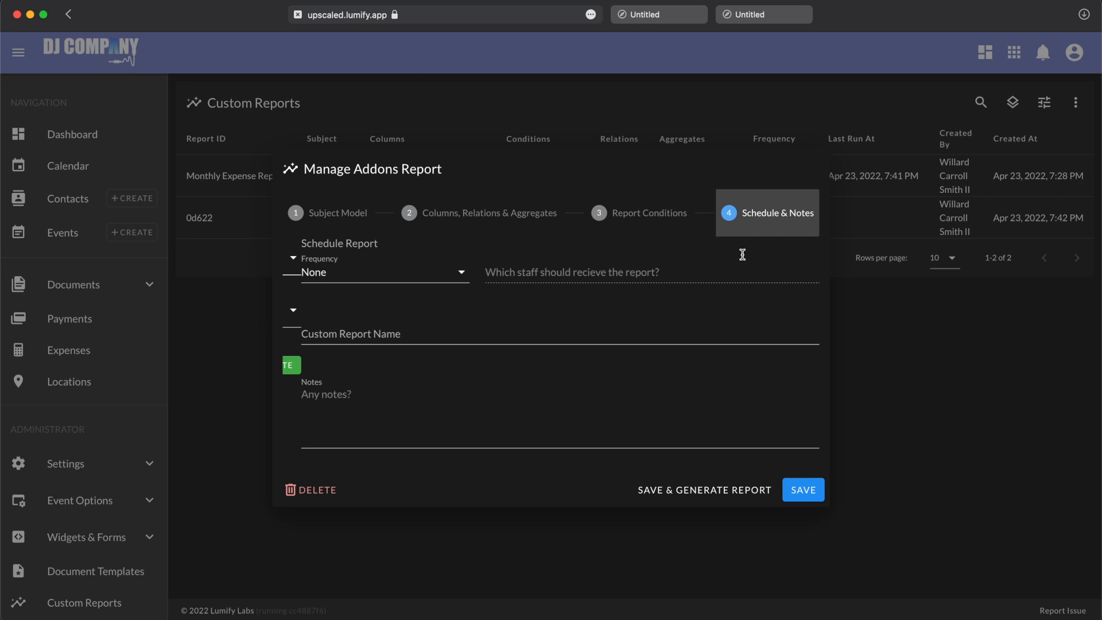
pyautogui.click(349, 275)
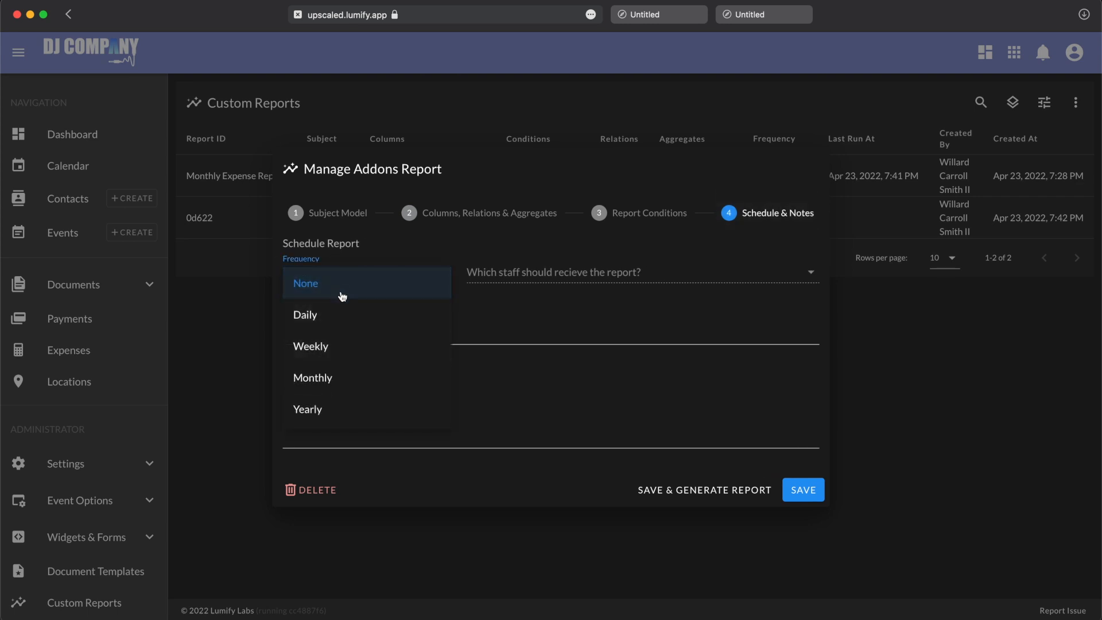